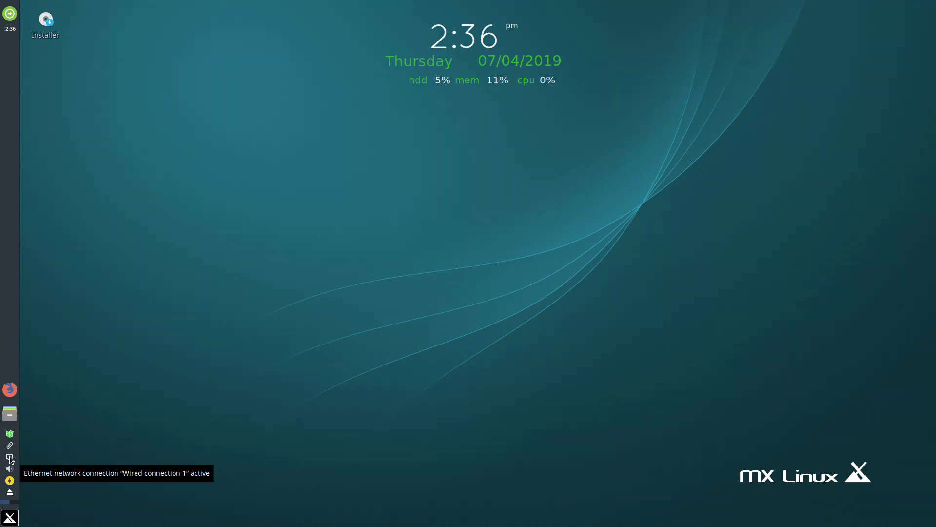
Open the application menu from the panel's bottom-left corner.
{"action": "left_click", "coordinate": [15, 519]}
Search the menu for 'net', dismiss it, and launch Firefox, moving its window up-right.
{"action": "type", "text": "net"}
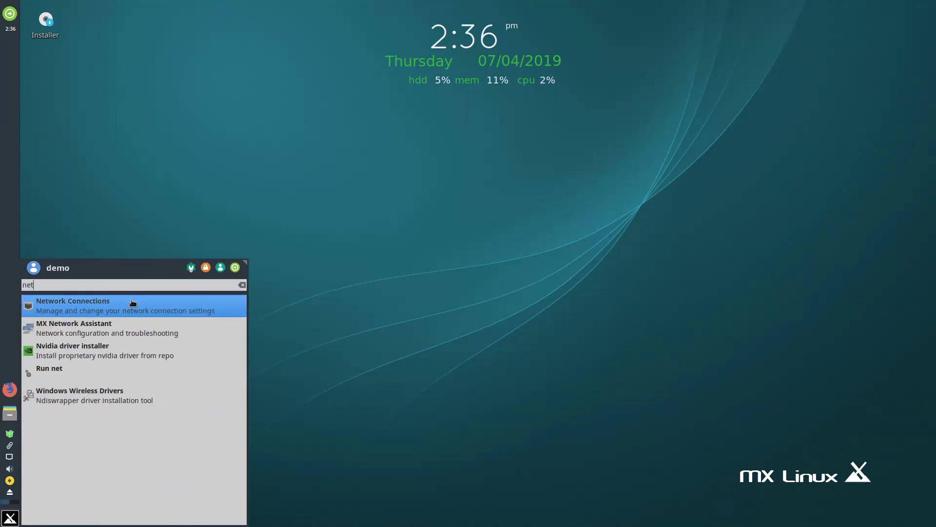
{"action": "left_click", "coordinate": [162, 254]}
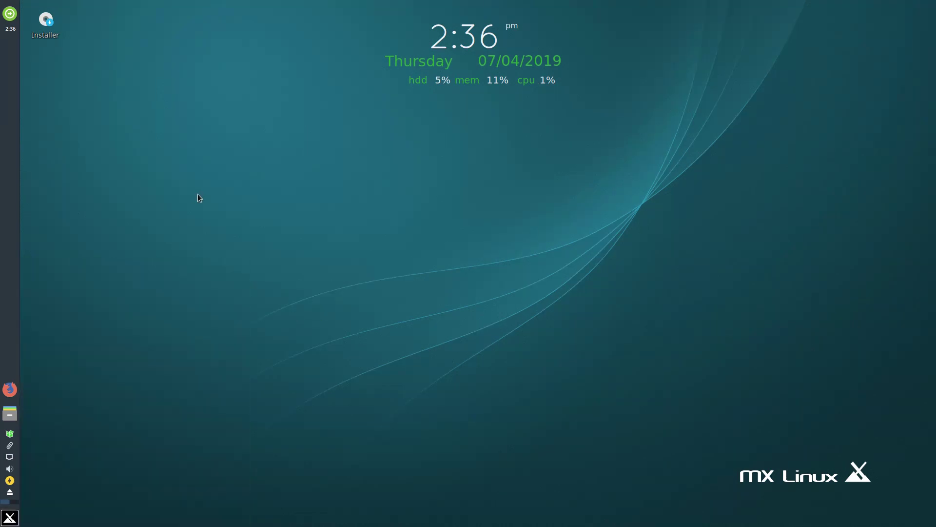
{"action": "left_click", "coordinate": [11, 391]}
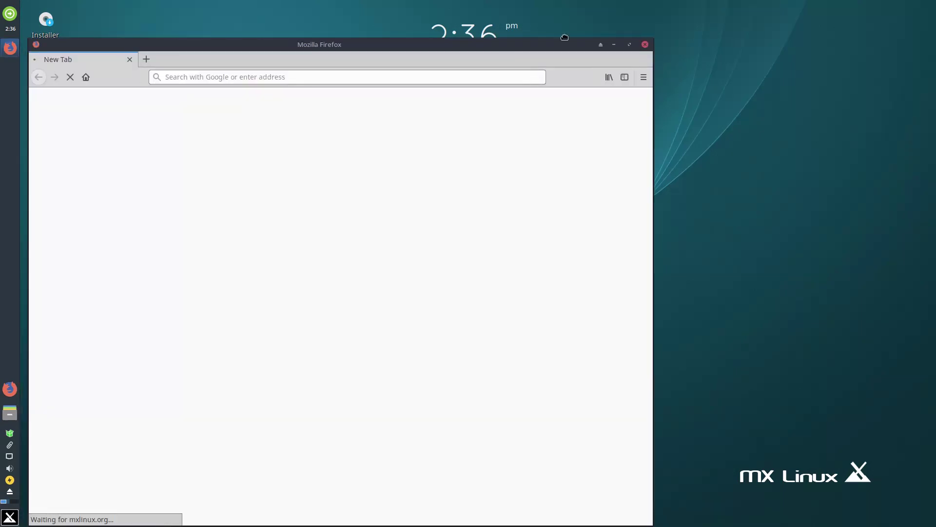
{"action": "left_click_drag", "start_coordinate": [564, 37], "coordinate": [808, 18]}
Try loading facebook.com, which shows Unable to connect, then close Firefox.
{"action": "left_click", "coordinate": [593, 58]}
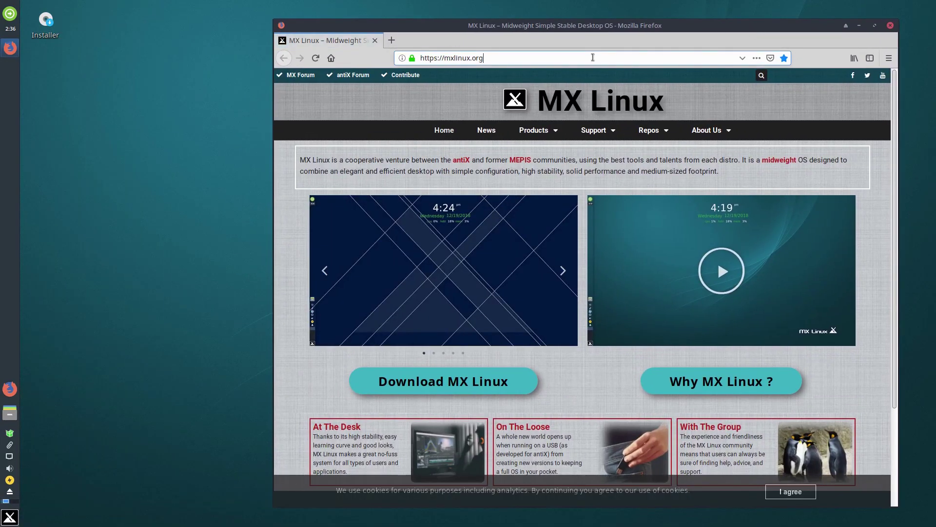
{"action": "key", "text": "ctrl+a"}
{"action": "type", "text": "facebook"}
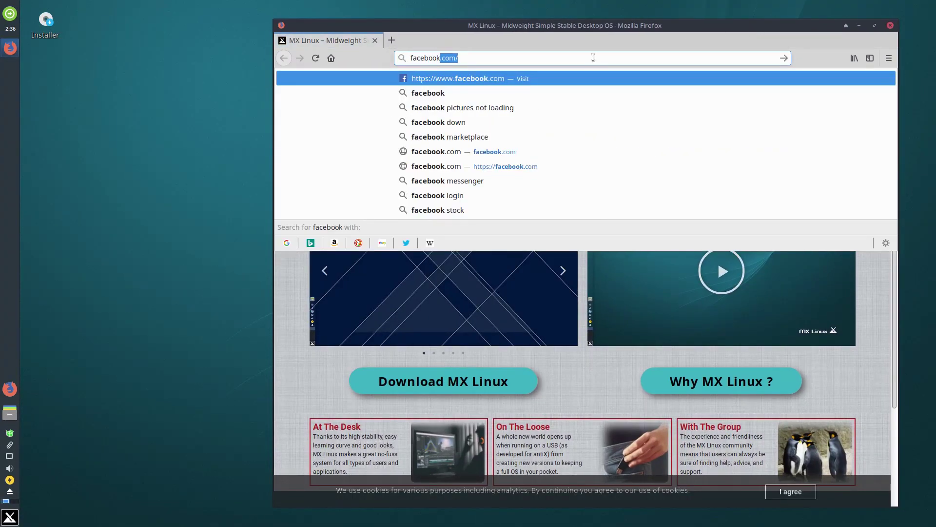
{"action": "key", "text": "Return"}
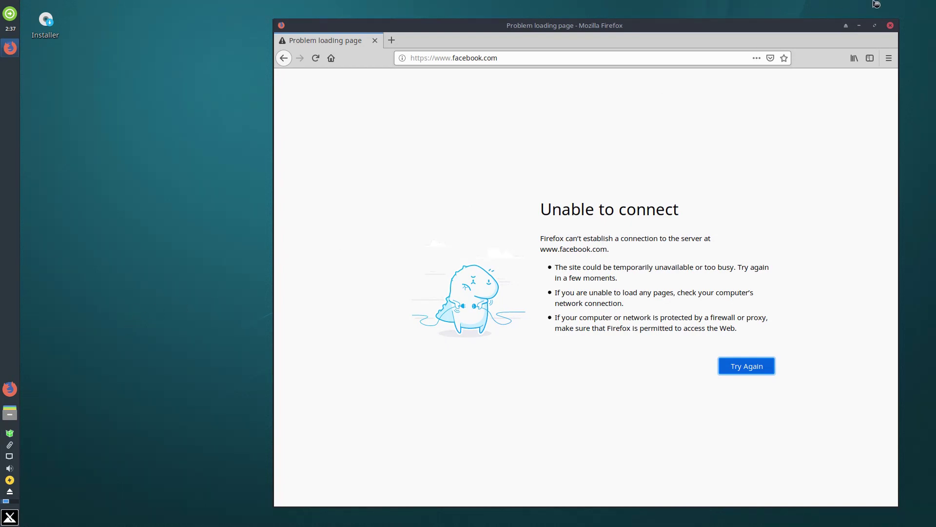
{"action": "left_click", "coordinate": [890, 26]}
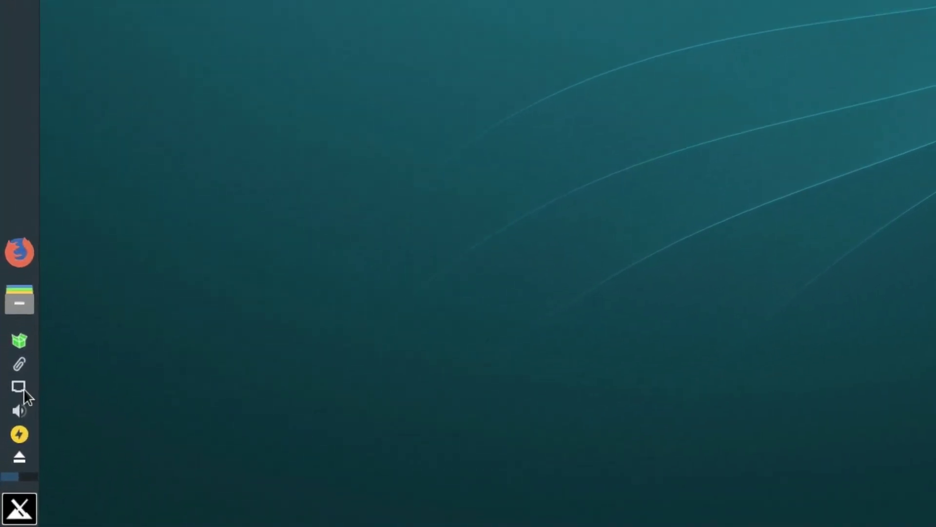
Open Wired connection 1 in the connection editor at its IPv4 Settings tab.
{"action": "right_click", "coordinate": [11, 457]}
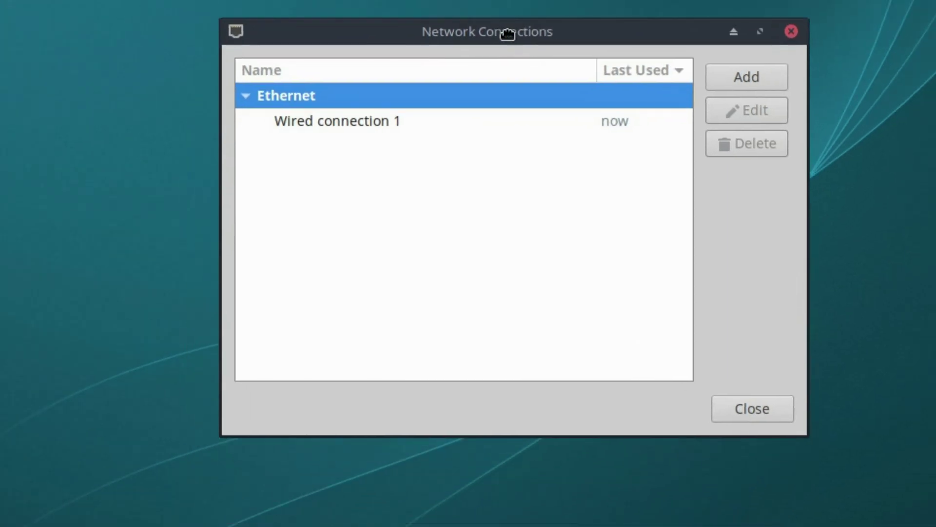
{"action": "left_click", "coordinate": [339, 118]}
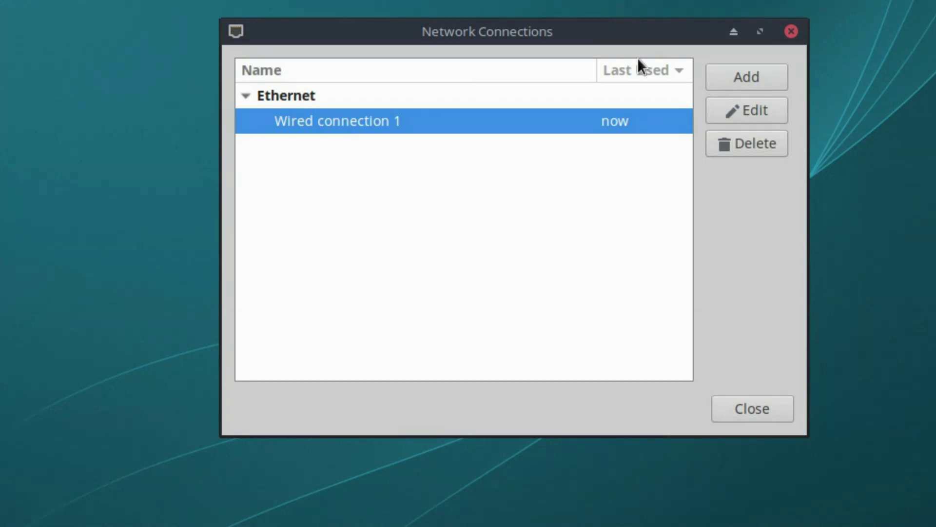
{"action": "left_click", "coordinate": [763, 110]}
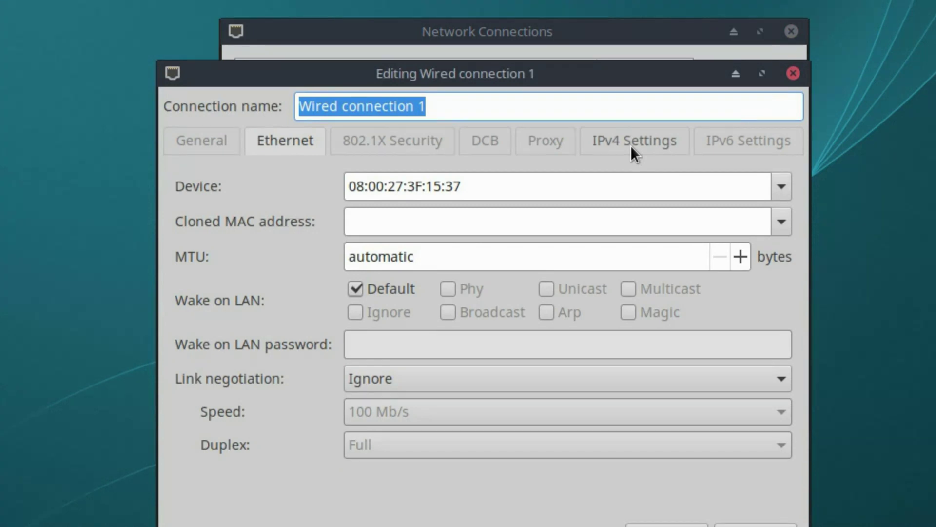
{"action": "left_click", "coordinate": [640, 134]}
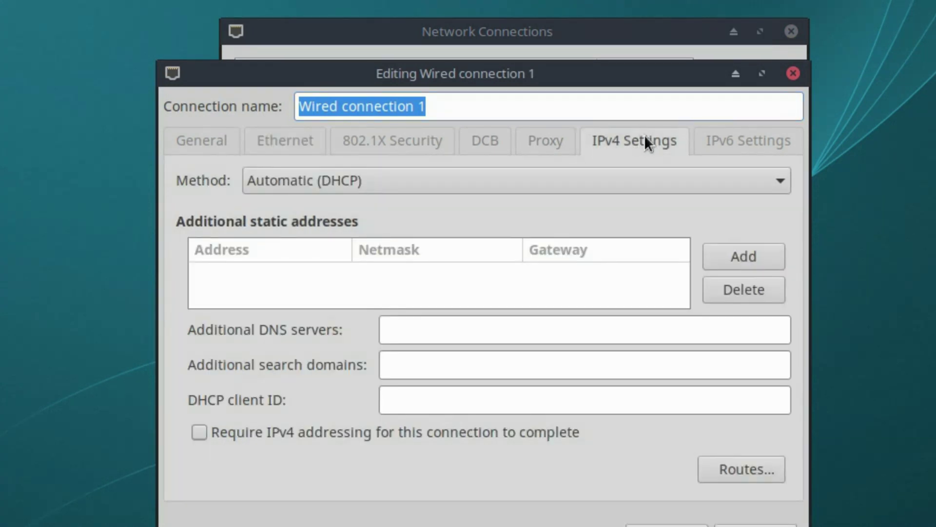
Give Wired connection 1 DNS servers 1.1.1.1,1.0.0.1 with Automatic (DHCP) addresses only, then save.
{"action": "left_click", "coordinate": [739, 140]}
{"action": "left_click", "coordinate": [654, 142]}
{"action": "left_click", "coordinate": [399, 329]}
{"action": "type", "text": "1."}
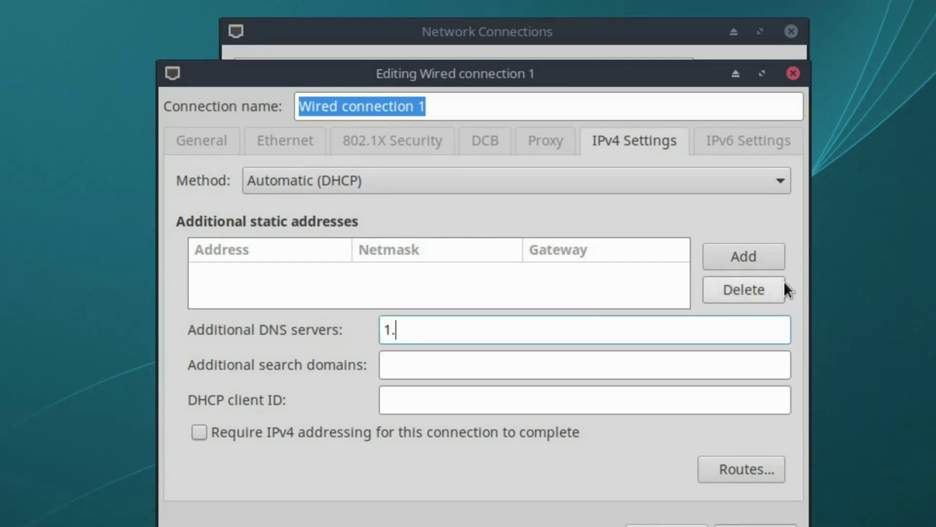
{"action": "type", "text": "1.1.1,"}
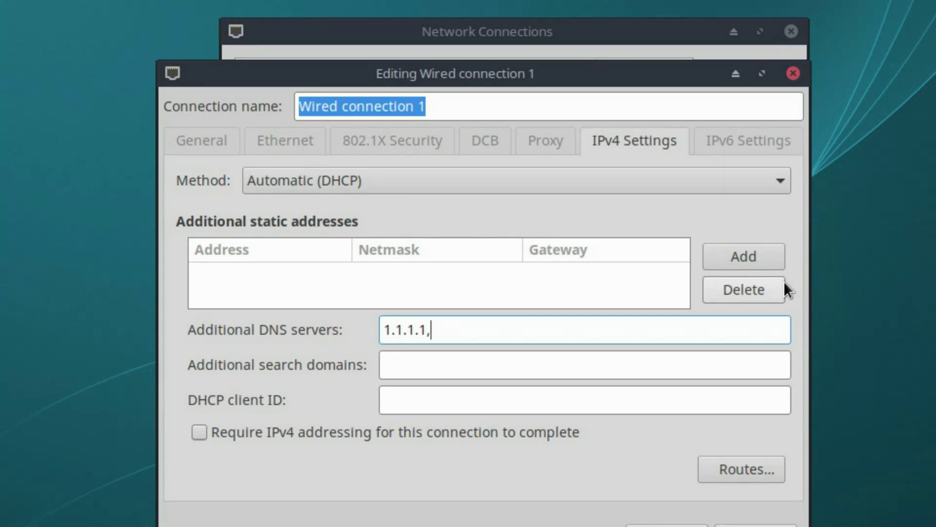
{"action": "type", "text": "1.0.0.1"}
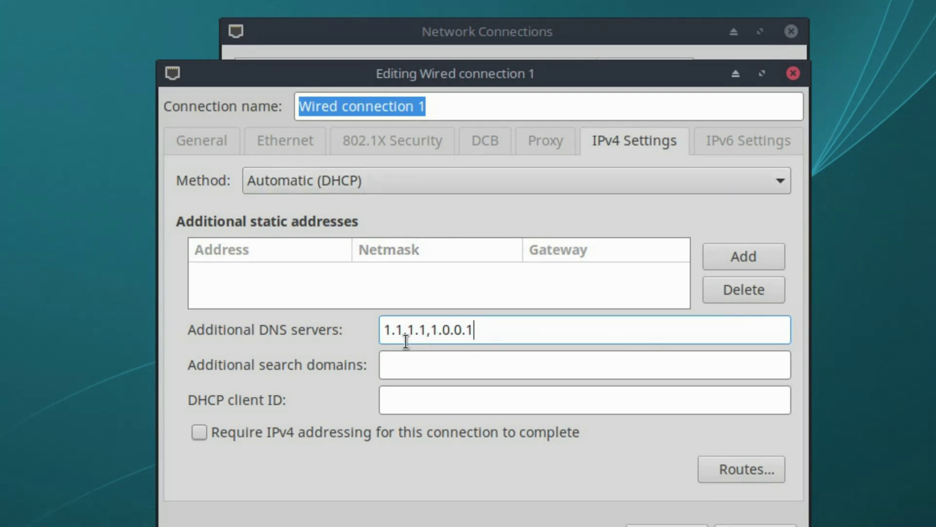
{"action": "left_click", "coordinate": [460, 185]}
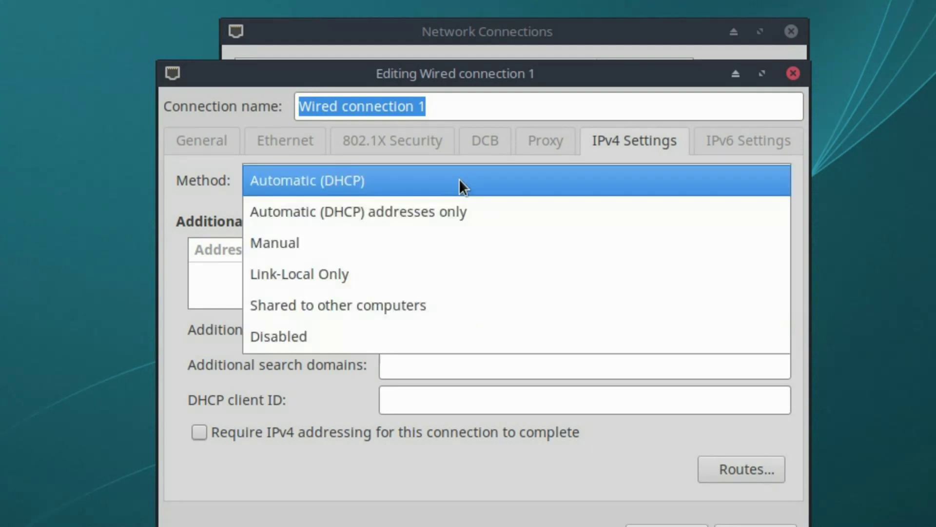
{"action": "left_click", "coordinate": [499, 221]}
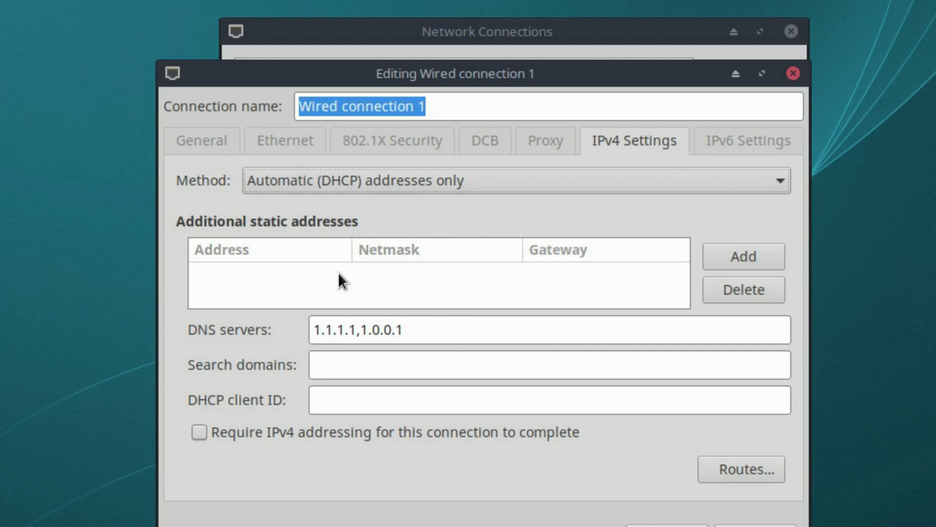
{"action": "left_click", "coordinate": [756, 525]}
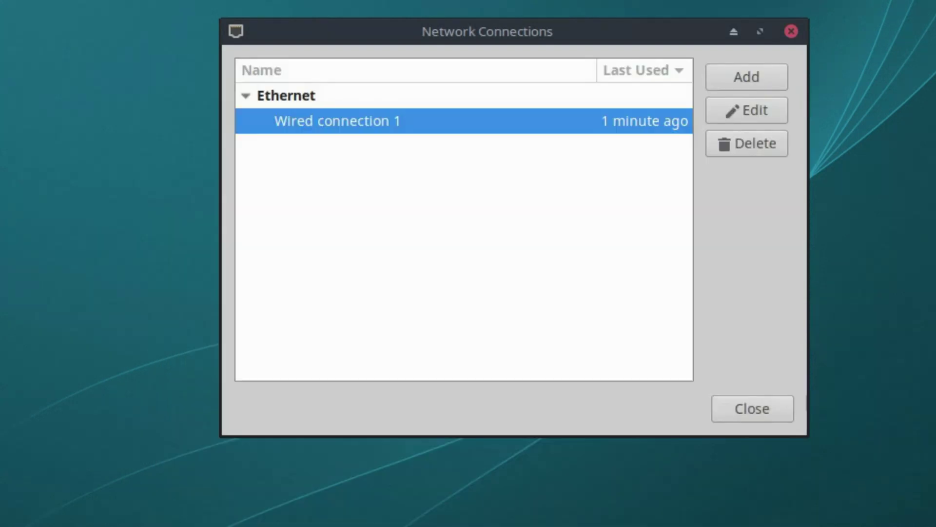
{"action": "left_click", "coordinate": [785, 412]}
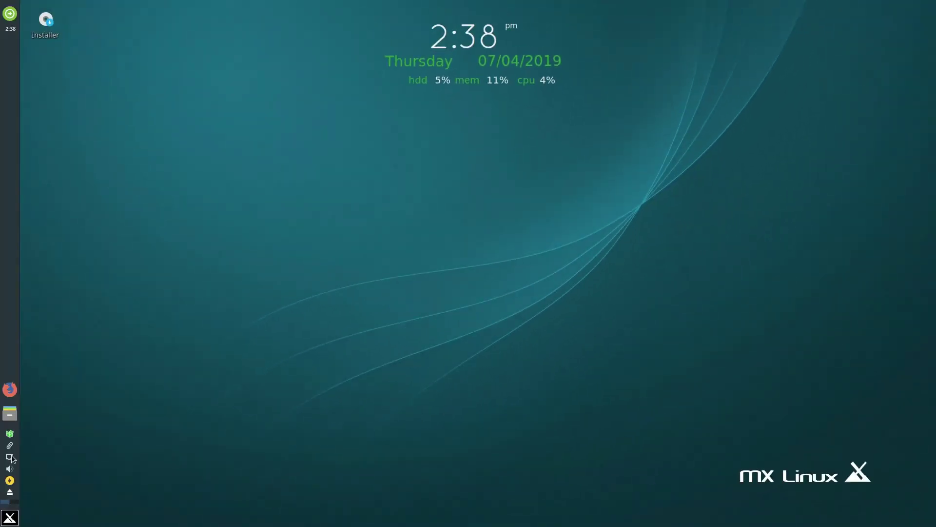
Disconnect and reconnect Wired connection 1 from the tray applet, then start Firefox.
{"action": "right_click", "coordinate": [10, 459]}
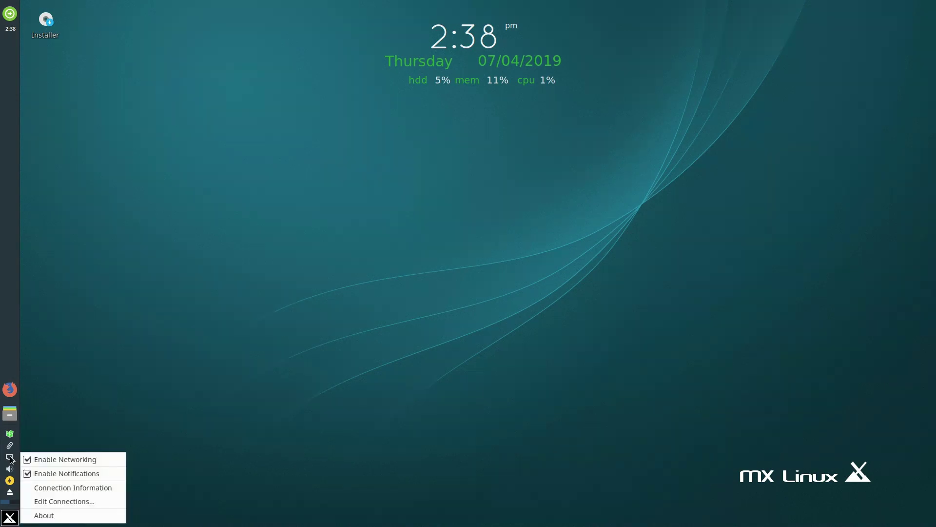
{"action": "left_click", "coordinate": [27, 434]}
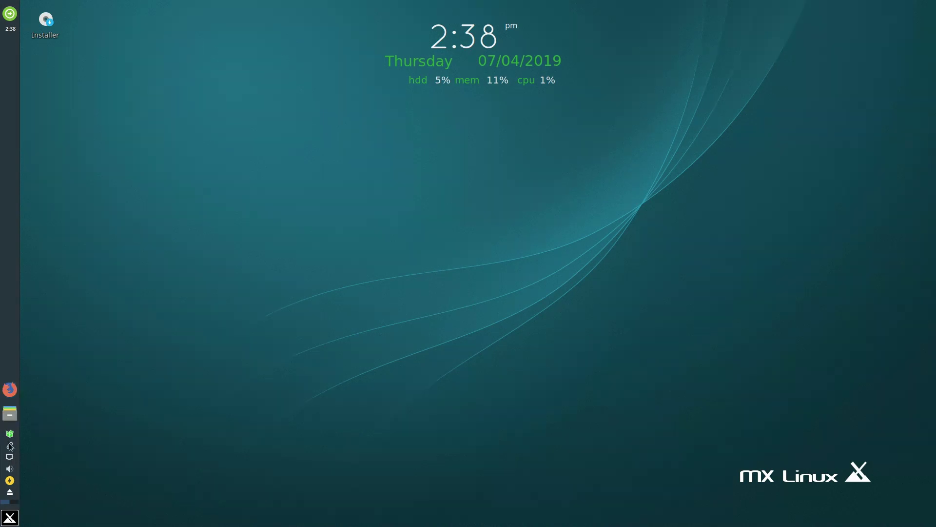
{"action": "left_click", "coordinate": [12, 459]}
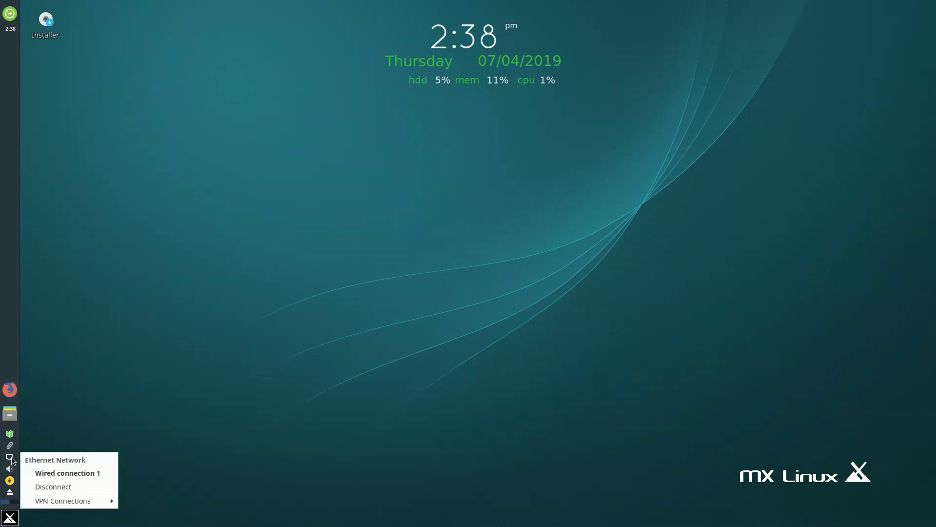
{"action": "left_click", "coordinate": [54, 487]}
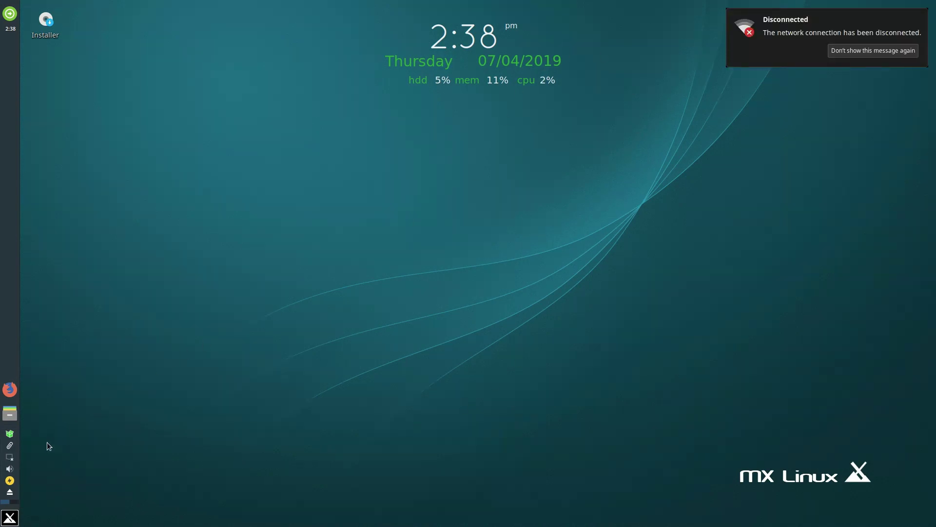
{"action": "left_click", "coordinate": [10, 457]}
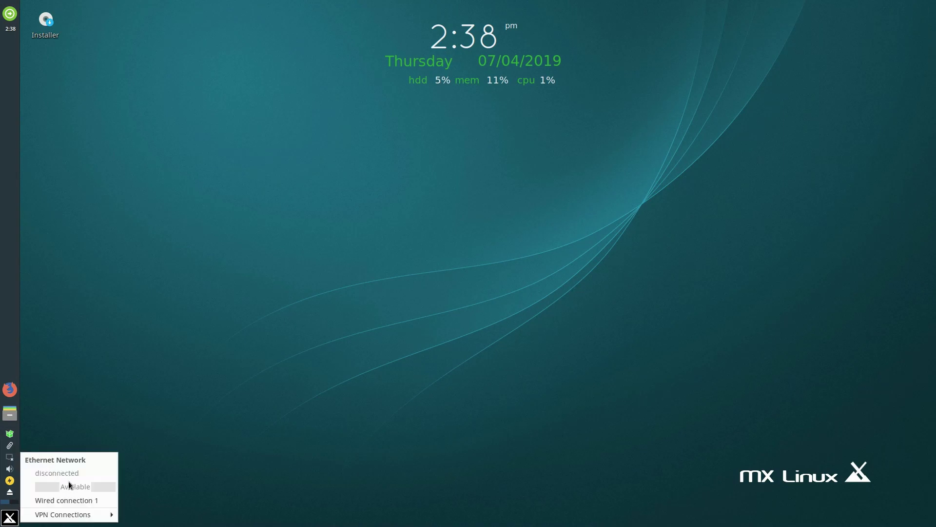
{"action": "left_click", "coordinate": [63, 500]}
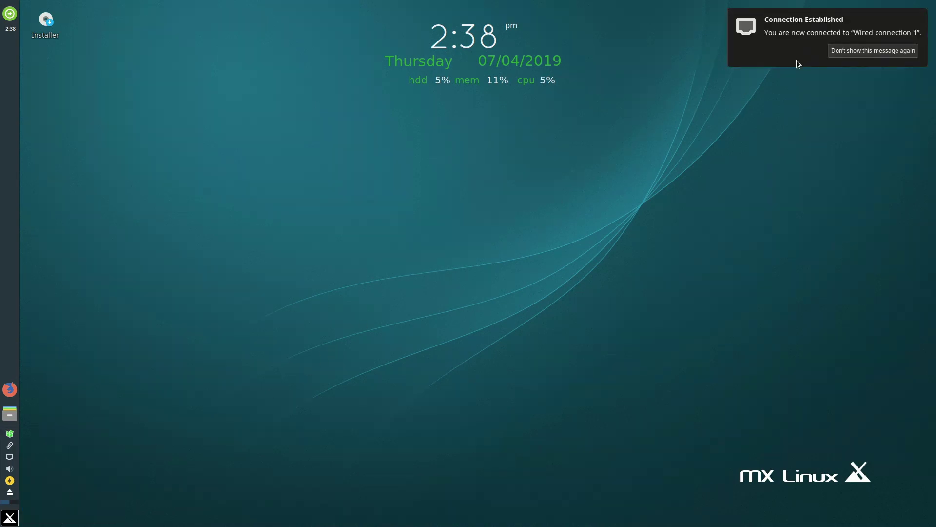
{"action": "left_click", "coordinate": [10, 389]}
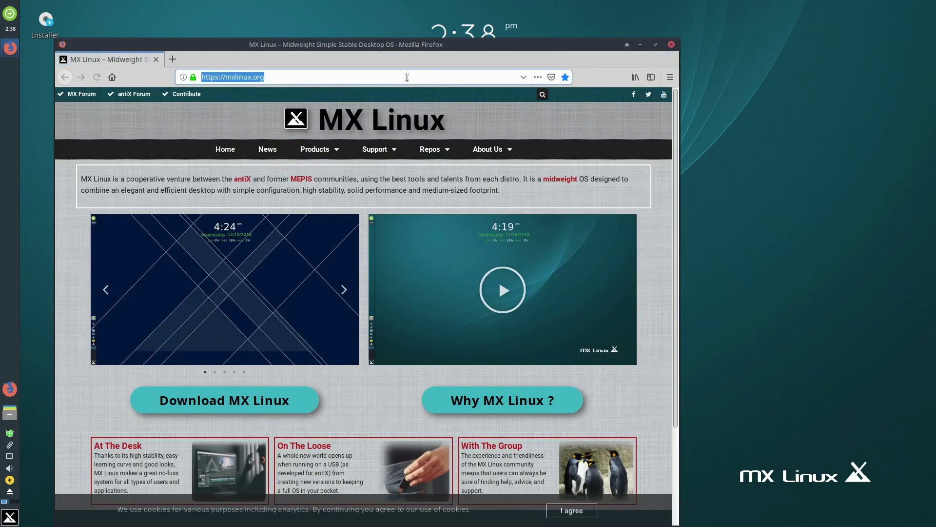
Load facebook.com, which now opens its log-in page, then close Firefox.
{"action": "type", "text": "facebook.com"}
{"action": "key", "text": "Return"}
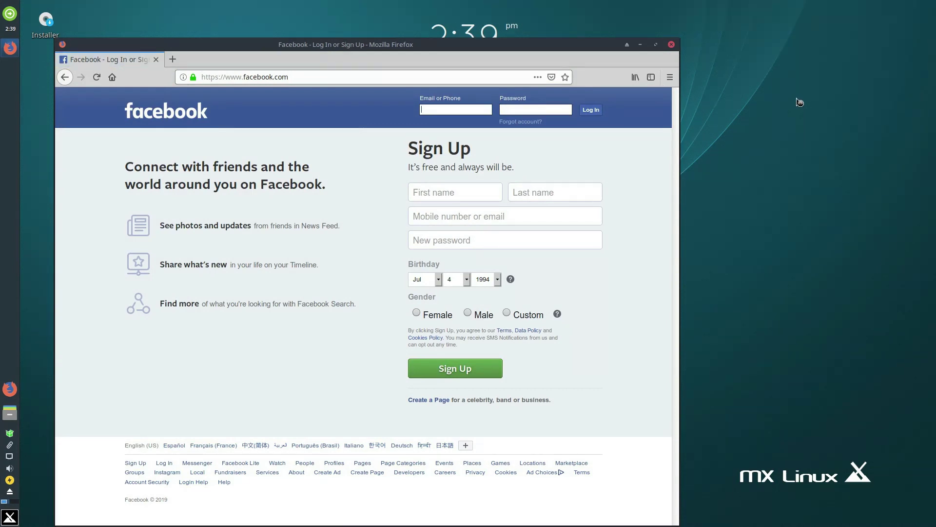
{"action": "left_click_drag", "start_coordinate": [482, 44], "coordinate": [681, 13]}
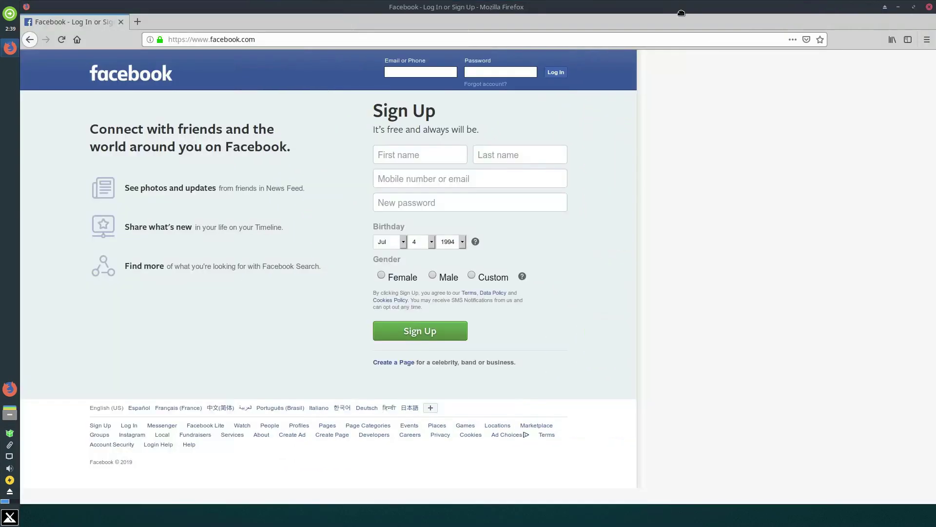
{"action": "double_click", "coordinate": [681, 13]}
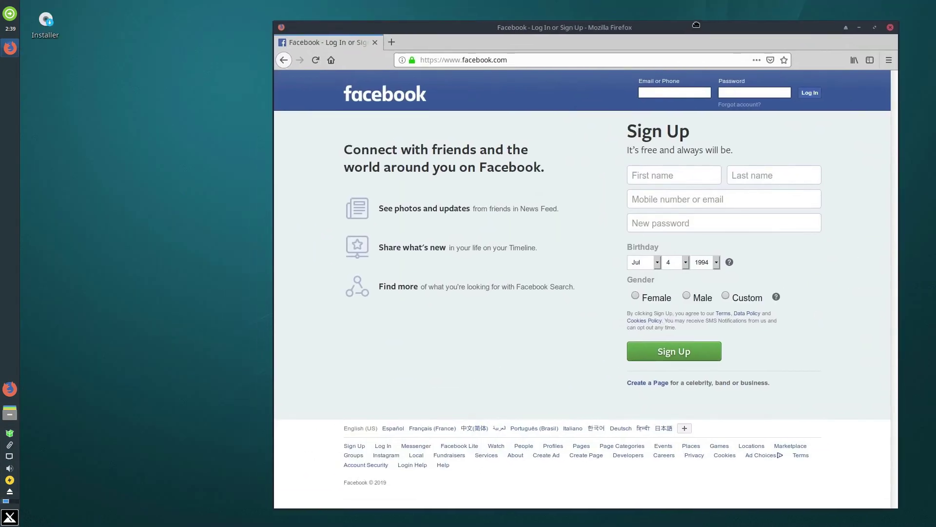
{"action": "left_click", "coordinate": [890, 28]}
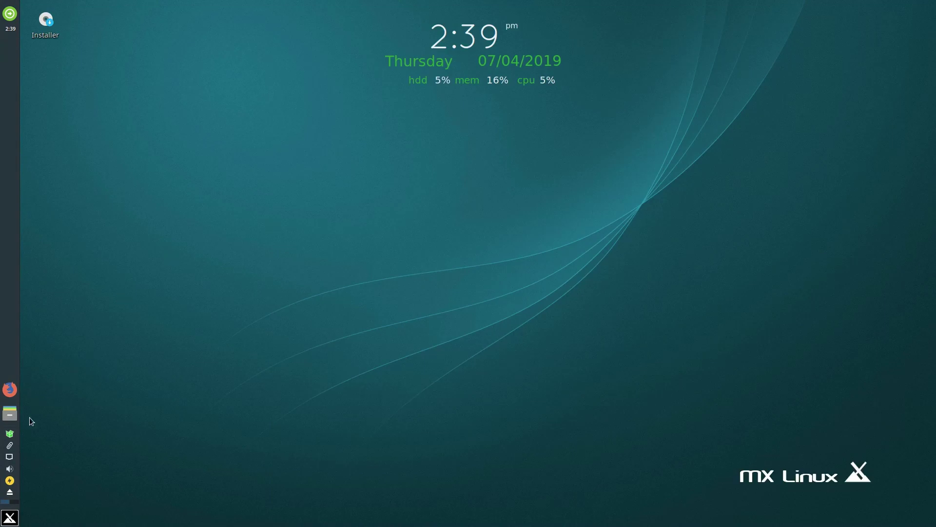
Open Wired connection 1's IPv4 settings through Edit Connections in the tray menu.
{"action": "left_click", "coordinate": [9, 457]}
{"action": "left_click", "coordinate": [4, 457]}
{"action": "right_click", "coordinate": [9, 458]}
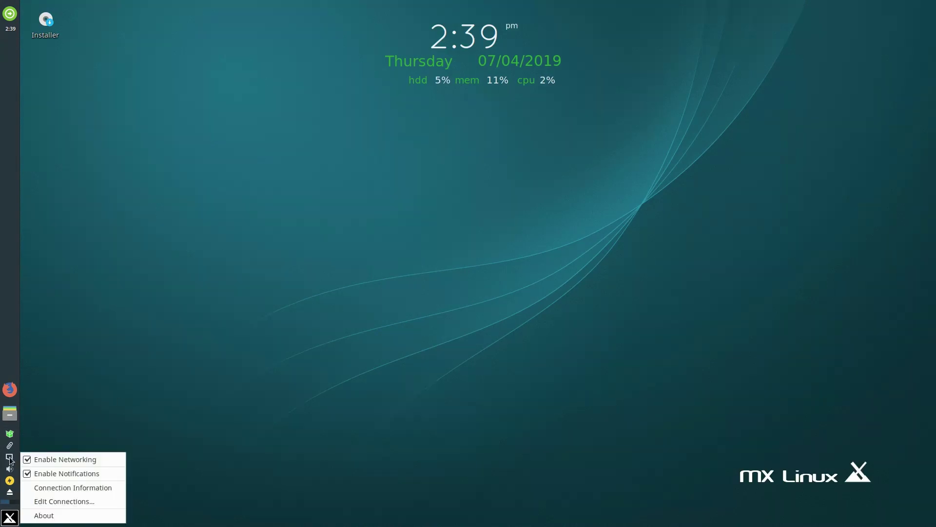
{"action": "left_click", "coordinate": [64, 501]}
{"action": "left_click", "coordinate": [405, 219]}
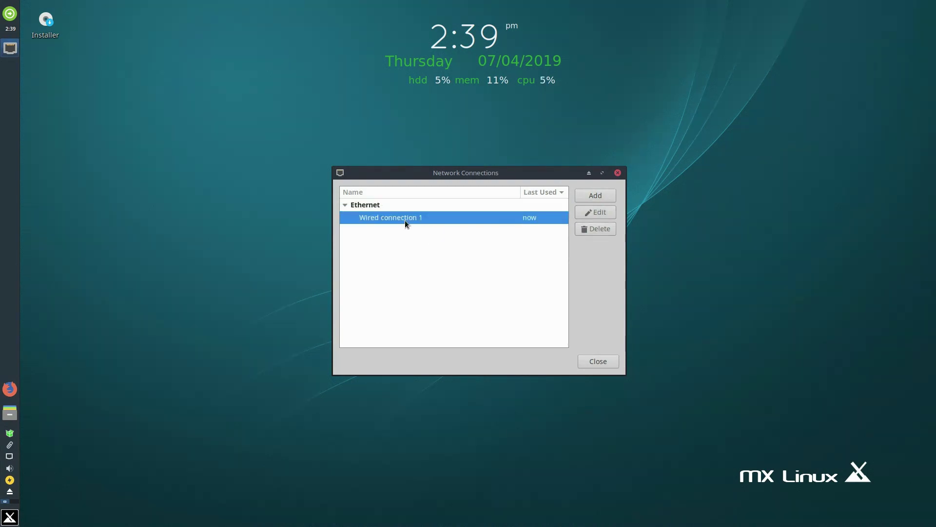
{"action": "key", "text": "Return"}
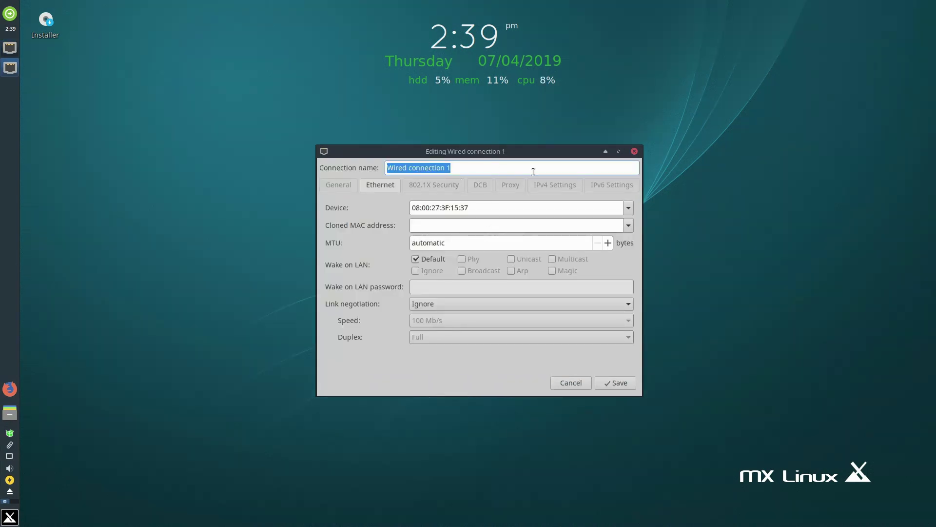
{"action": "left_click", "coordinate": [556, 184]}
Delete the 1.1.1.1, 1.0.0.1 DNS servers, set Method to Automatic (DHCP), and save.
{"action": "left_click_drag", "start_coordinate": [465, 279], "coordinate": [272, 277]}
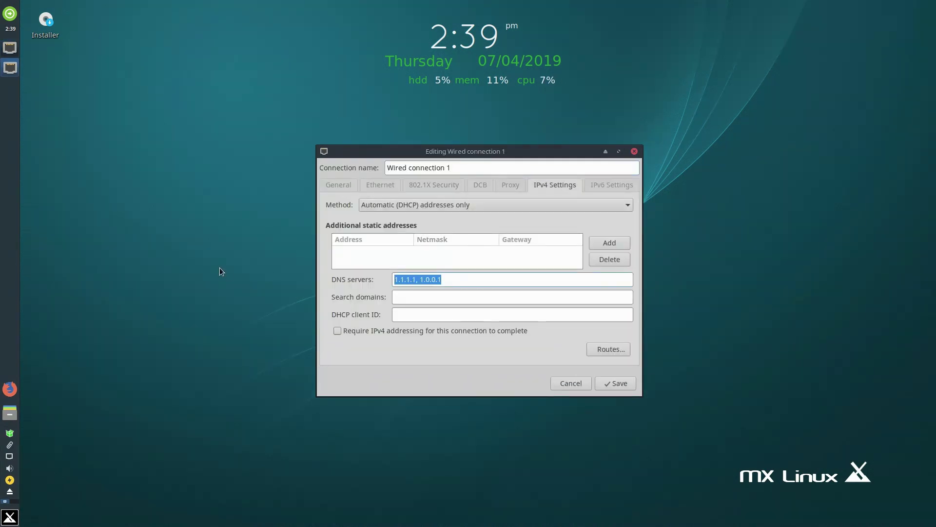
{"action": "key", "text": "BackSpace"}
{"action": "left_click", "coordinate": [370, 205]}
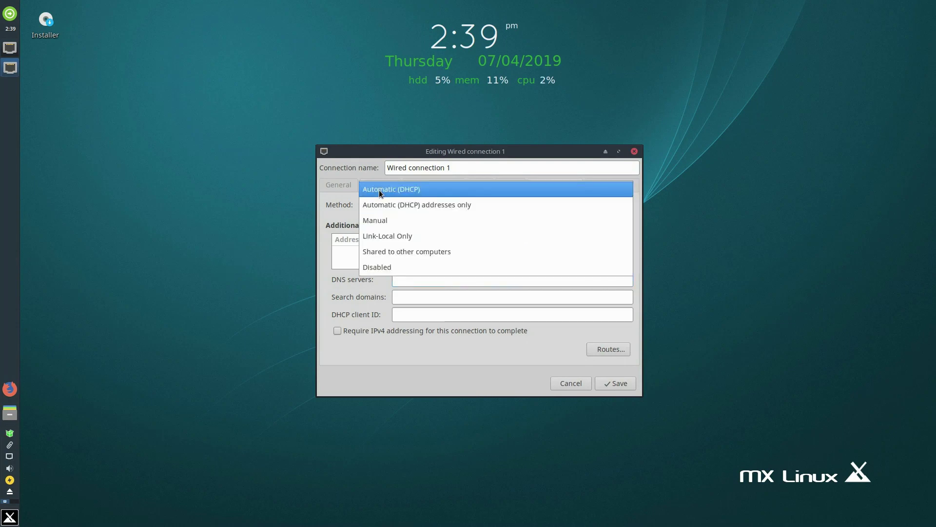
{"action": "left_click", "coordinate": [379, 189]}
{"action": "left_click", "coordinate": [615, 383]}
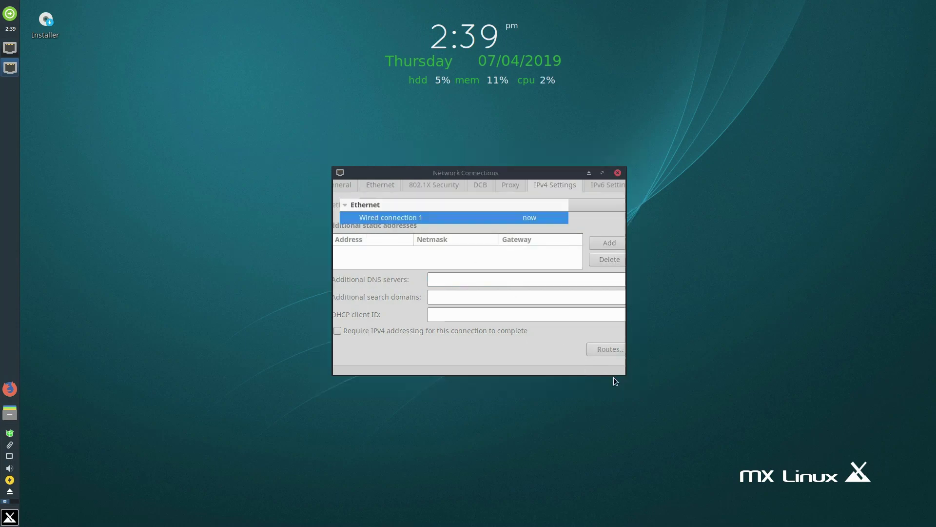
{"action": "left_click", "coordinate": [617, 173]}
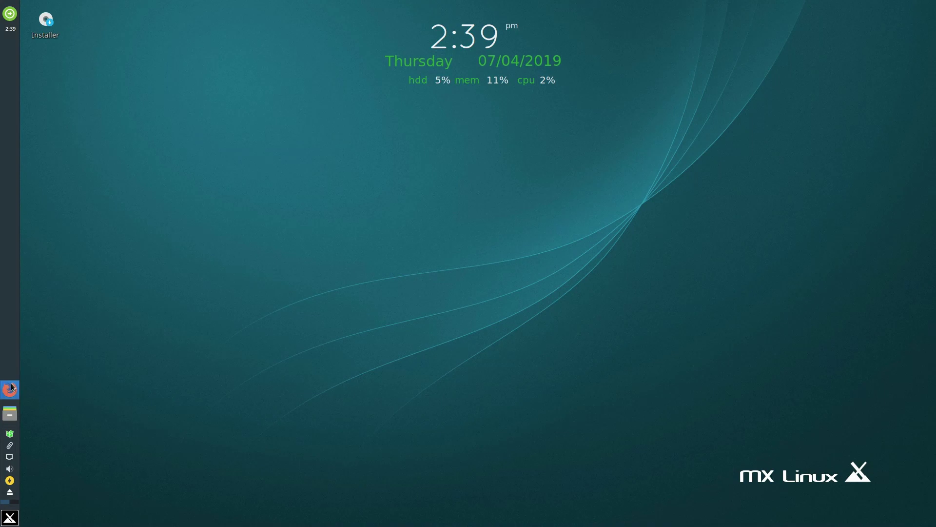
Disconnect and reconnect Wired connection 1, then launch the web browser.
{"action": "left_click", "coordinate": [10, 457]}
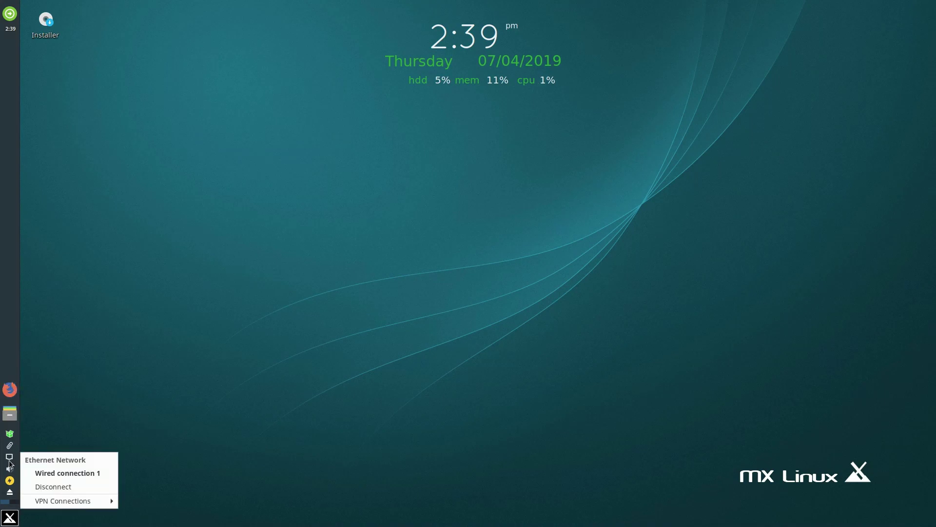
{"action": "left_click", "coordinate": [48, 488]}
{"action": "left_click", "coordinate": [12, 460]}
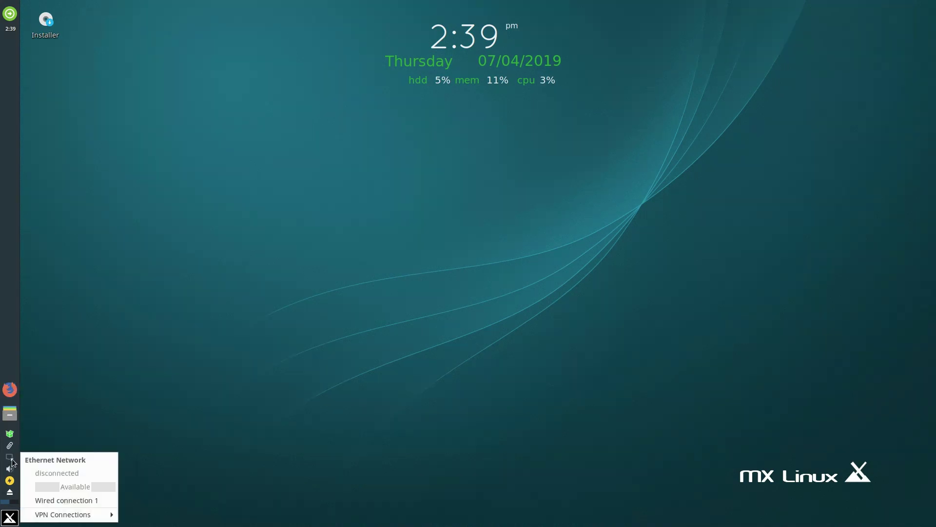
{"action": "left_click", "coordinate": [58, 500]}
{"action": "left_click", "coordinate": [9, 389]}
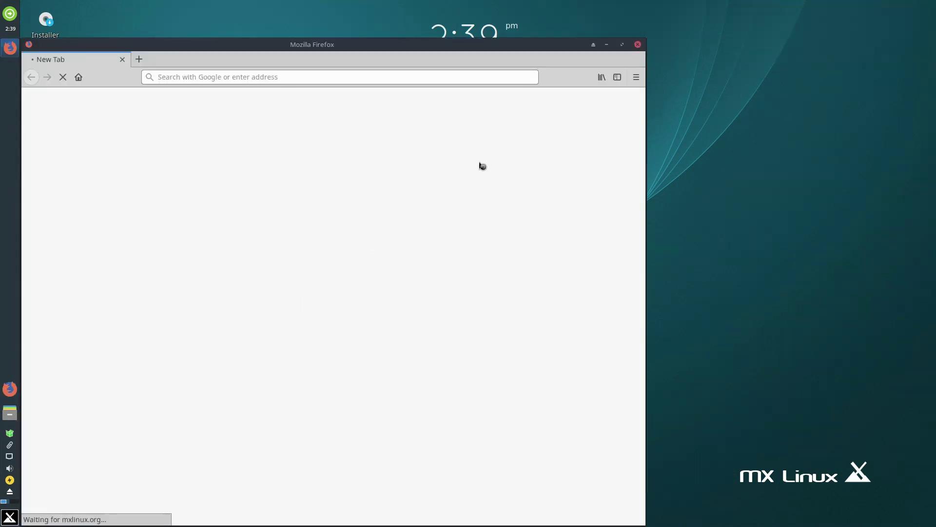
Load facebook.com again, which fails with Unable to connect, and close Firefox.
{"action": "left_click", "coordinate": [329, 80]}
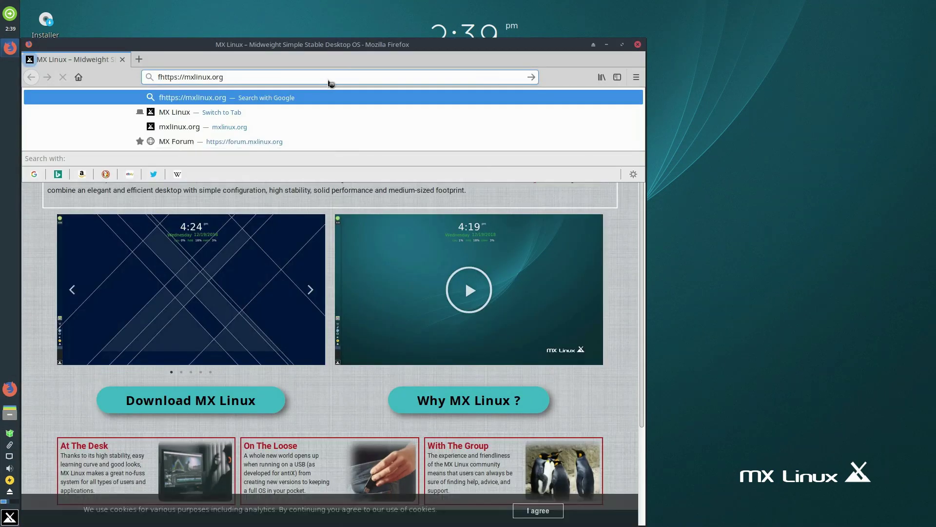
{"action": "type", "text": "face"}
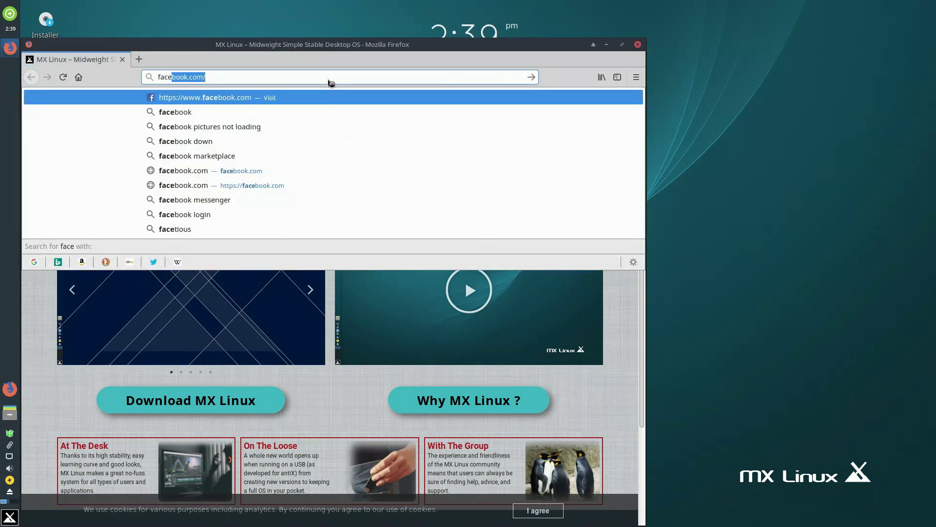
{"action": "key", "text": "Return"}
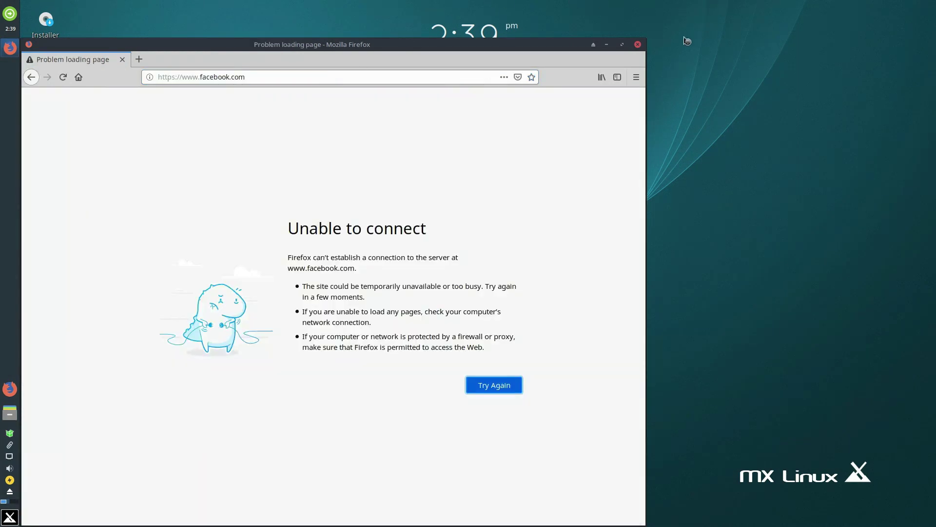
{"action": "left_click", "coordinate": [638, 46]}
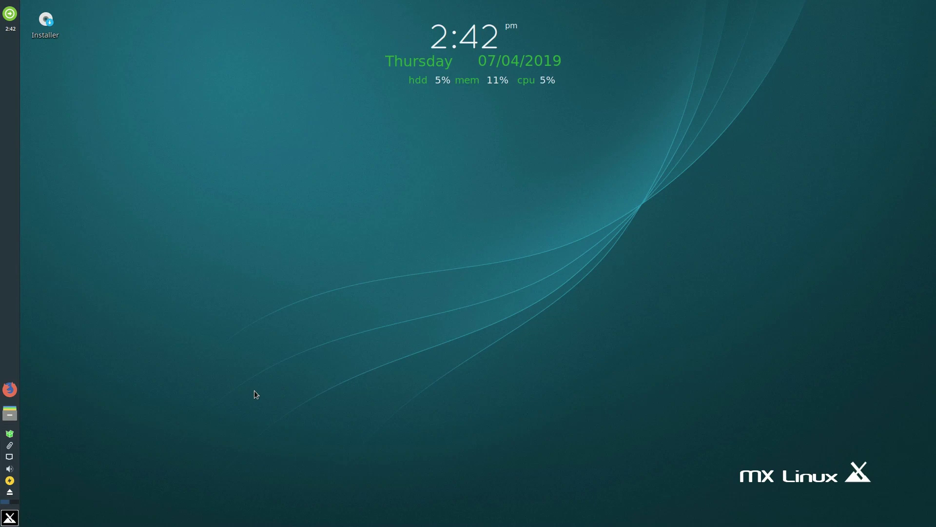
Open a terminal and run sudo nano /etc/resolvconf/resolv.conf.d/head.
{"action": "left_click", "coordinate": [8, 517]}
{"action": "left_click", "coordinate": [54, 458]}
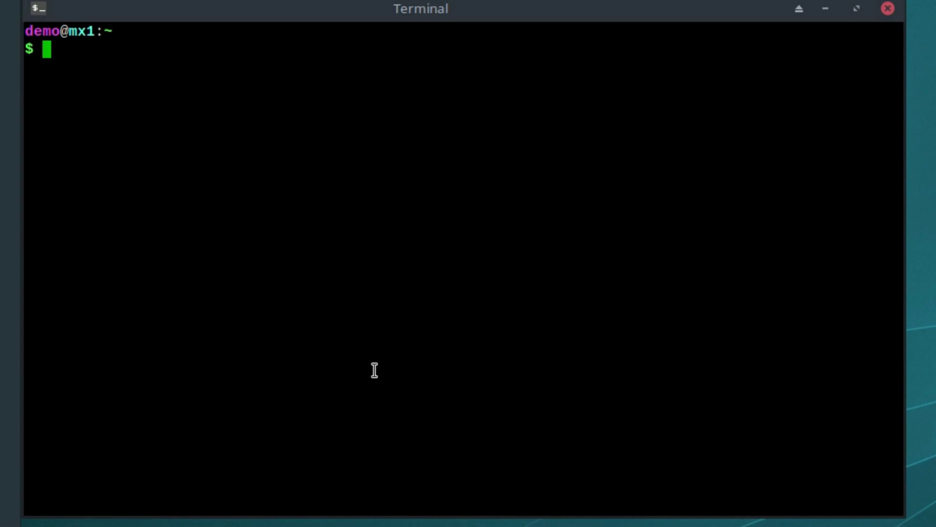
{"action": "type", "text": "sudo na"}
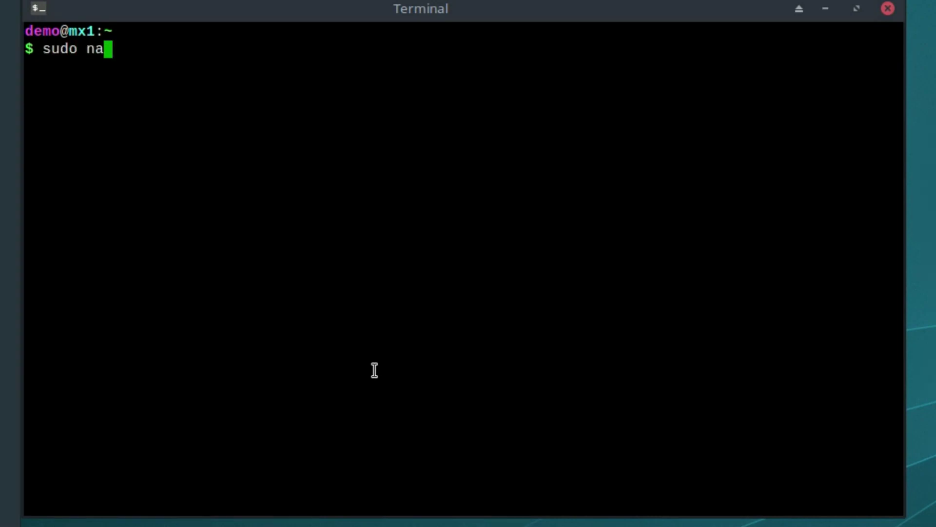
{"action": "type", "text": "no"}
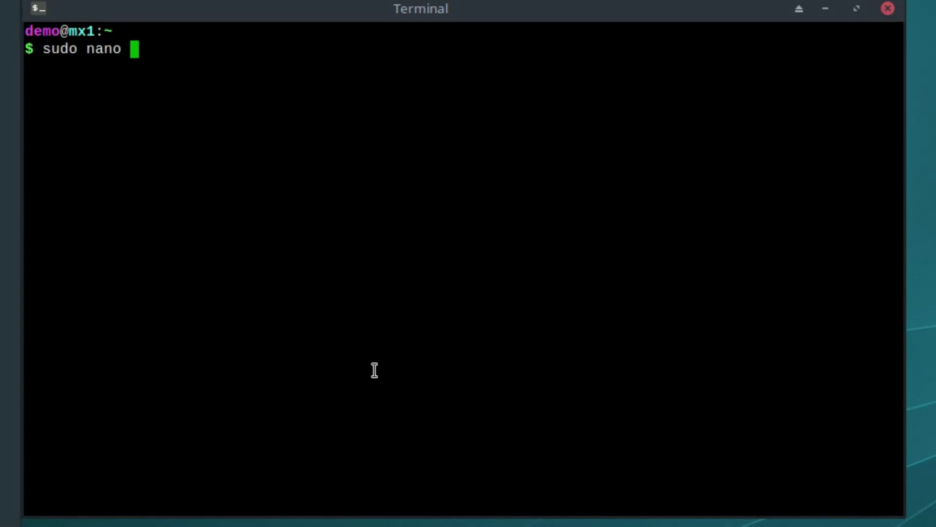
{"action": "type", "text": " /etc/"}
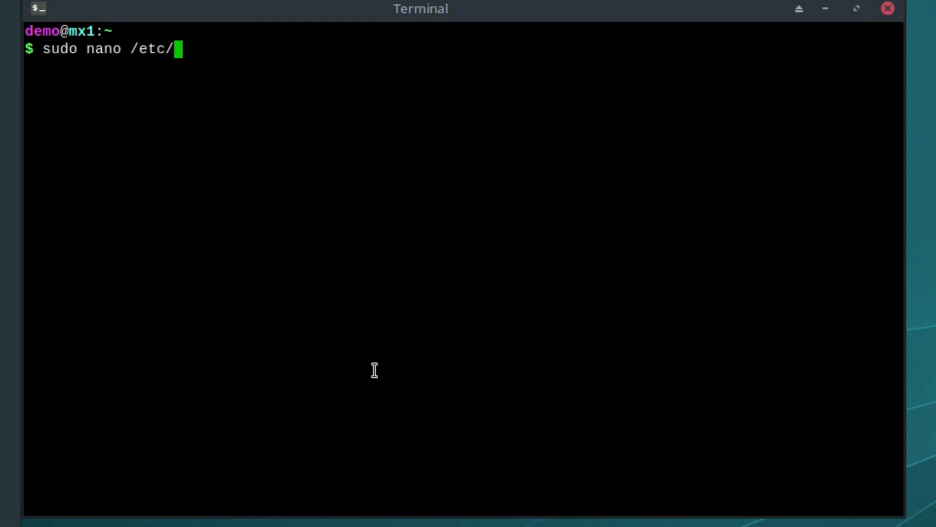
{"action": "type", "text": "resolv"}
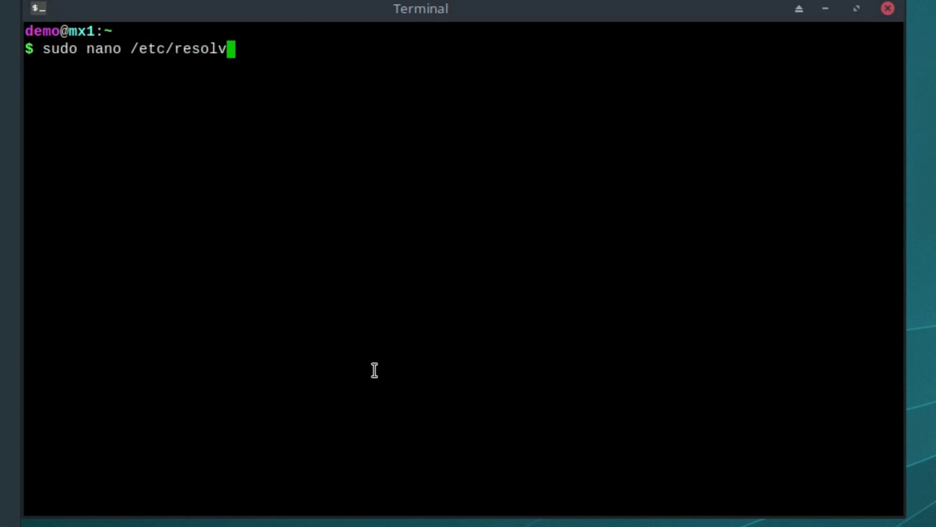
{"action": "type", "text": "conf/"}
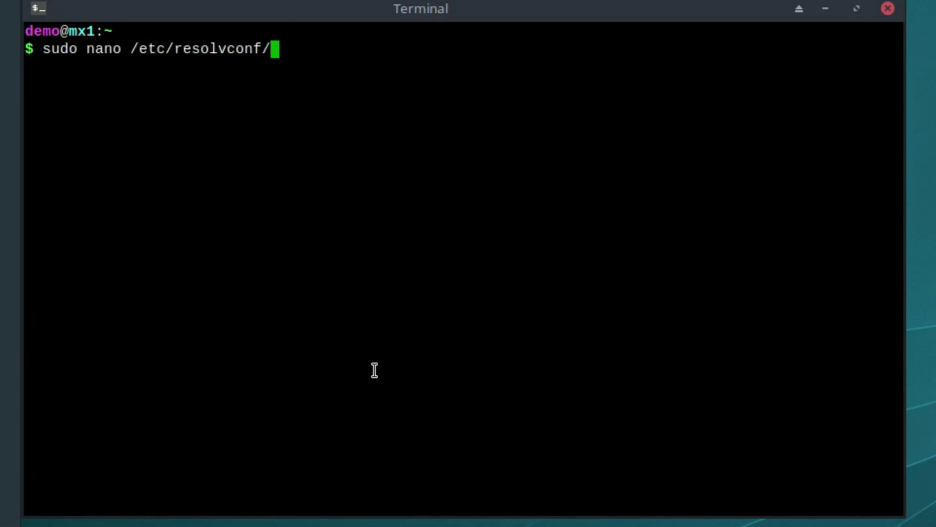
{"action": "type", "text": "res"}
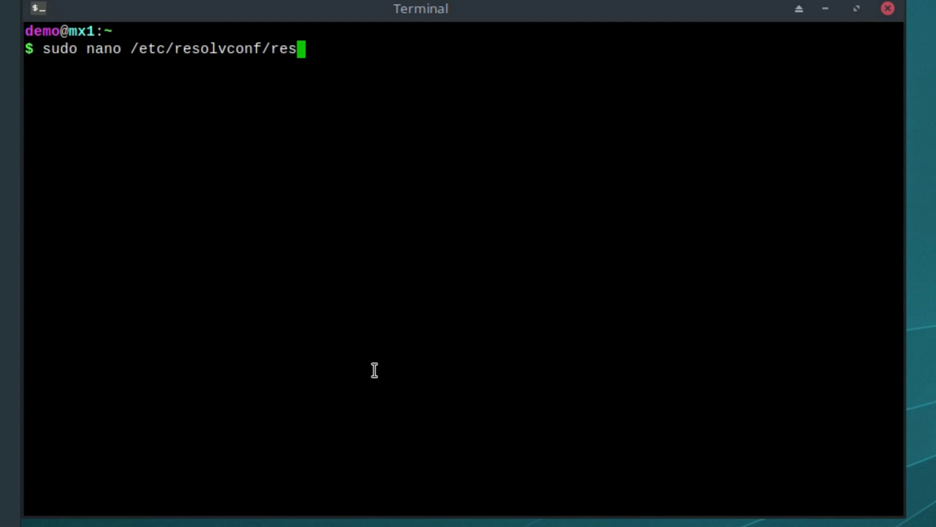
{"action": "key", "text": "Tab"}
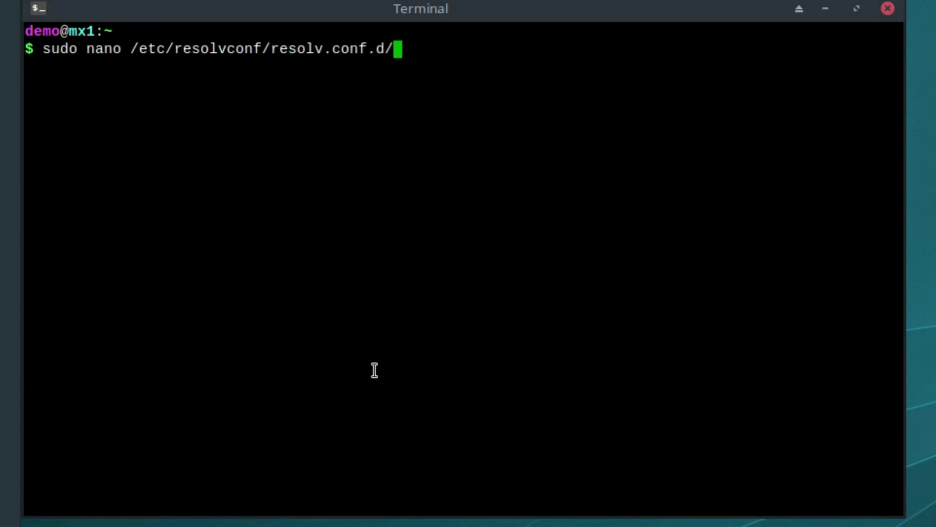
{"action": "type", "text": "head"}
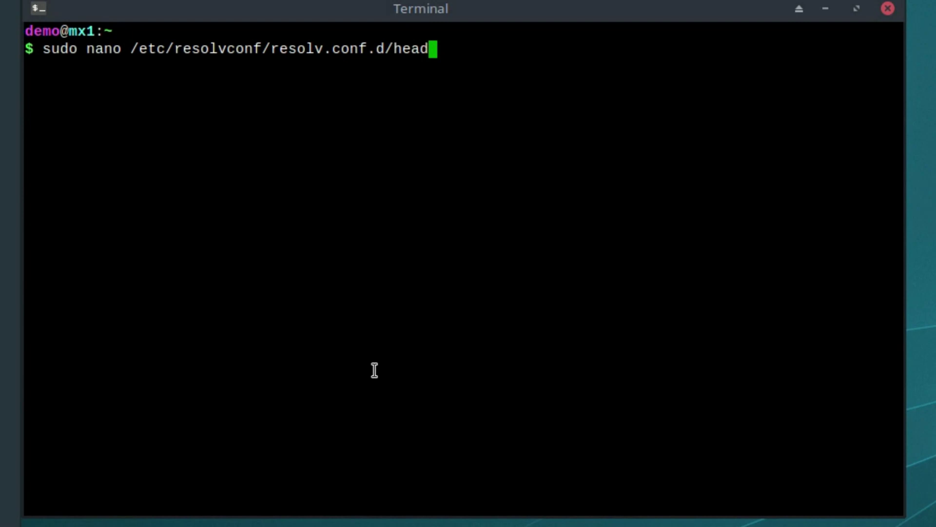
{"action": "key", "text": "Return"}
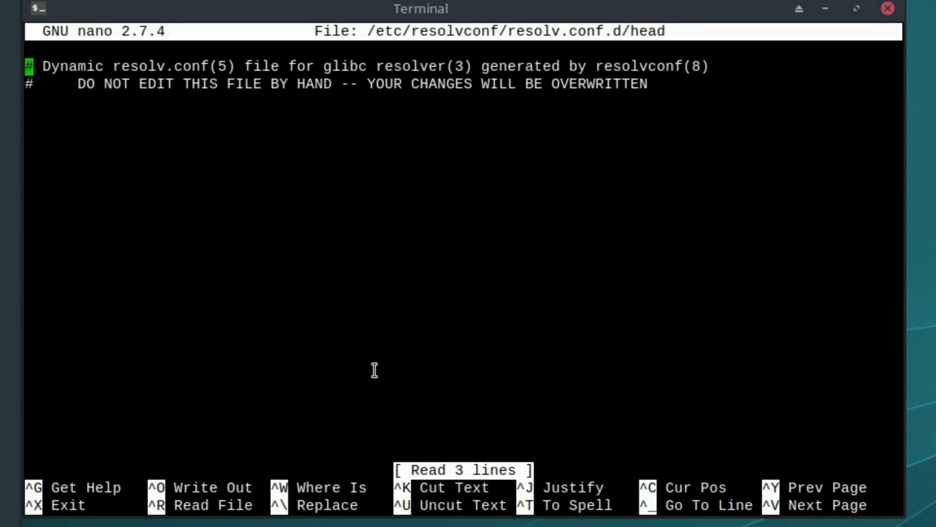
Add 'nameserver 1.1.1.1' and 'nameserver 1.0.0.1' below the header and save the file.
{"action": "key", "text": "Down"}
{"action": "key", "text": "Down"}
{"action": "key", "text": "Down"}
{"action": "key", "text": "Up"}
{"action": "type", "text": "nameserver "}
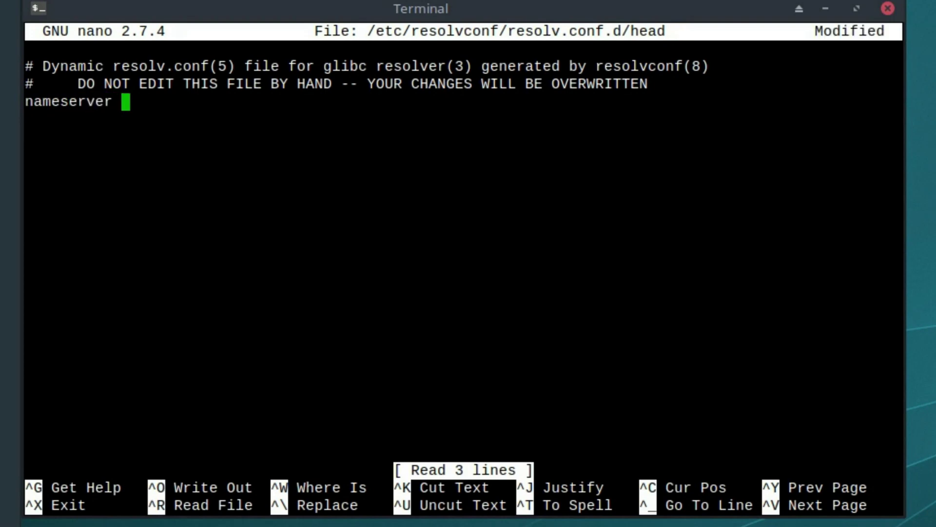
{"action": "type", "text": "1.1.1.1"}
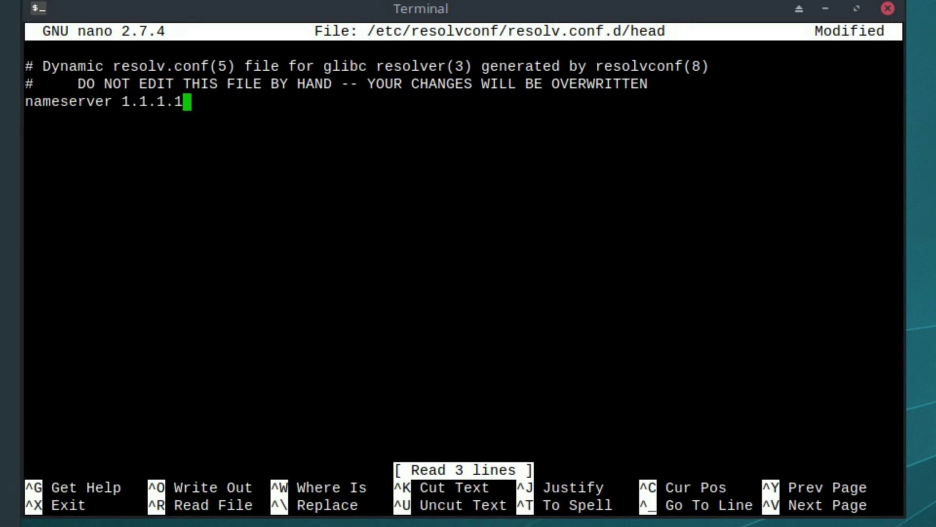
{"action": "key", "text": "Return"}
{"action": "type", "text": "nameserver"}
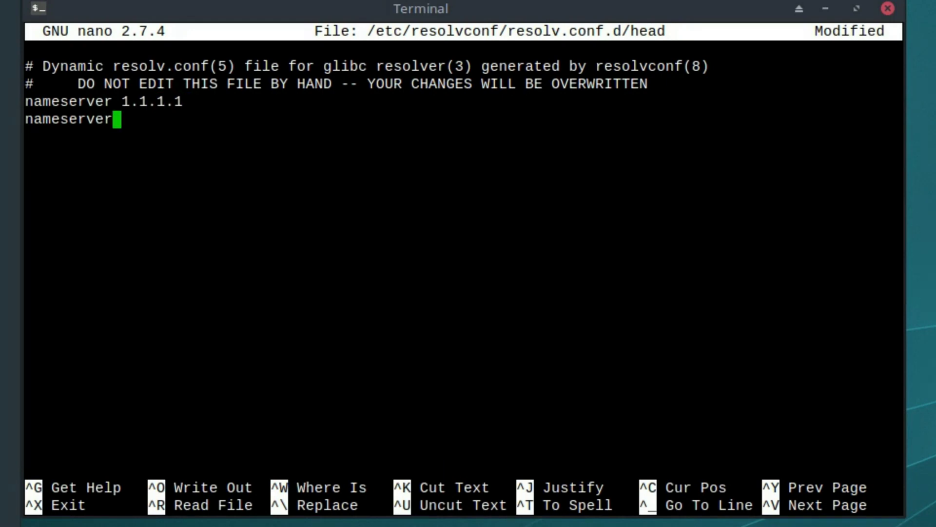
{"action": "type", "text": " 1.0.0"}
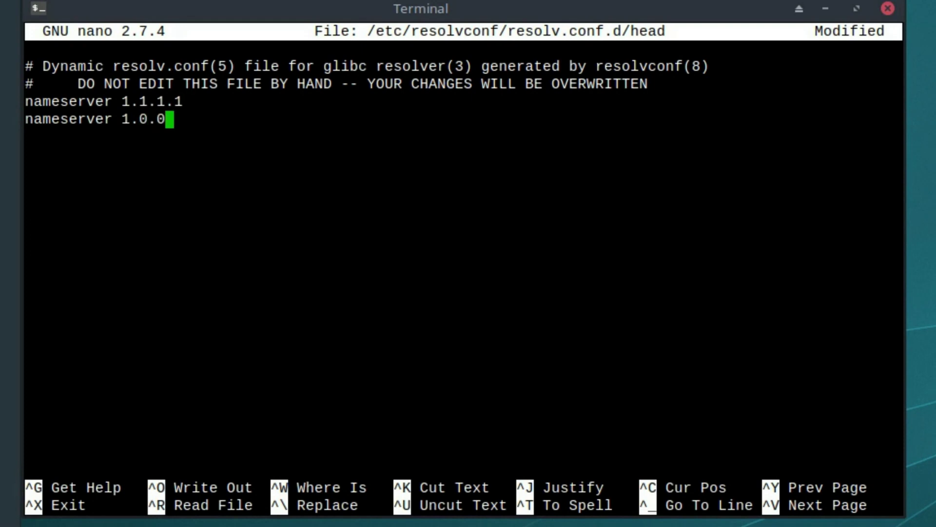
{"action": "type", "text": ".1"}
{"action": "key", "text": "ctrl+x"}
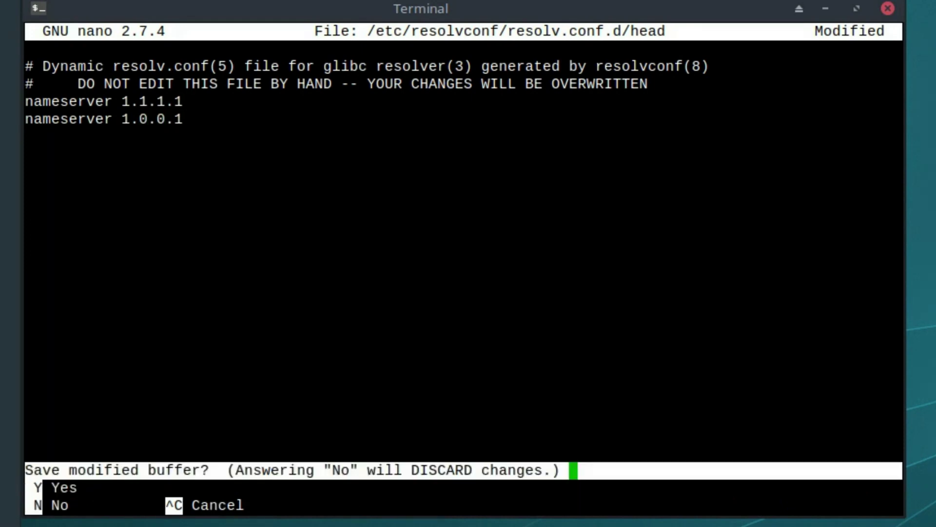
{"action": "key", "text": "y"}
{"action": "key", "text": "Return"}
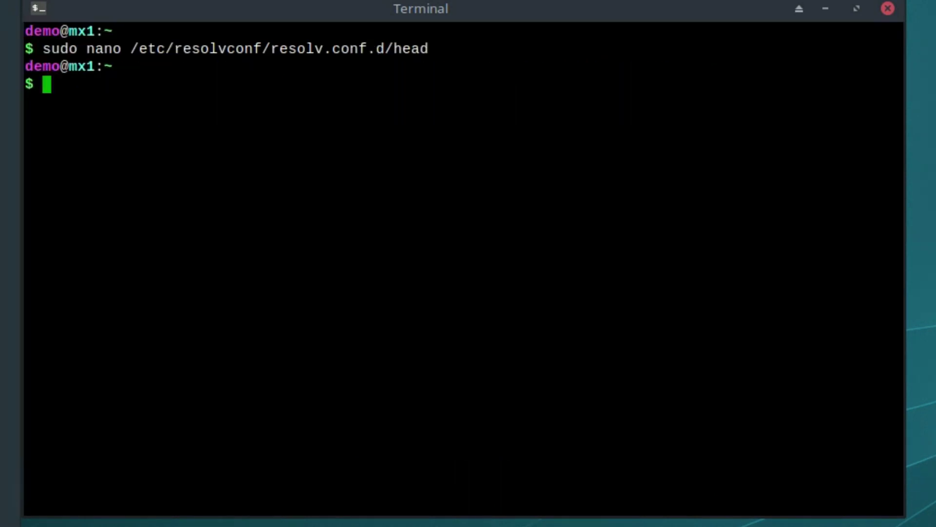
Run sudo resolvconf -u to apply the resolver update.
{"action": "type", "text": "sudo "}
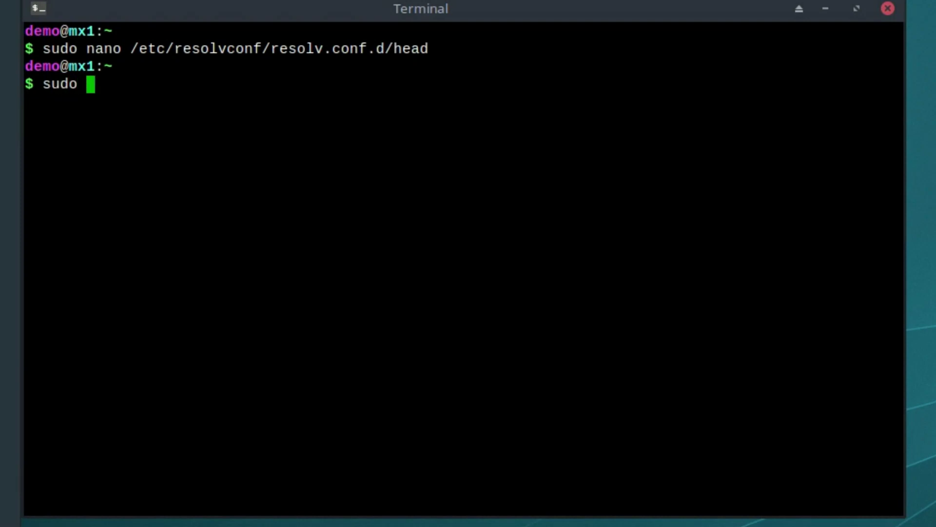
{"action": "type", "text": "resolve"}
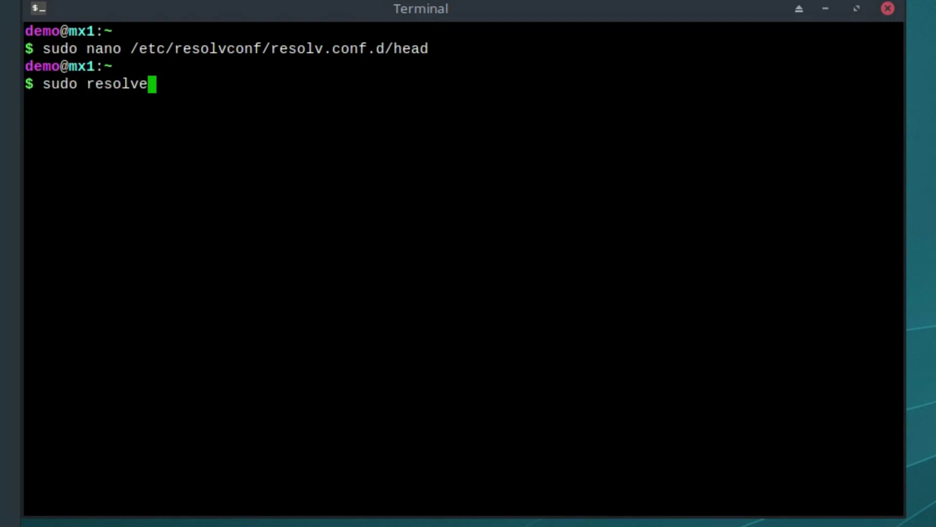
{"action": "key", "text": "BackSpace"}
{"action": "type", "text": "con"}
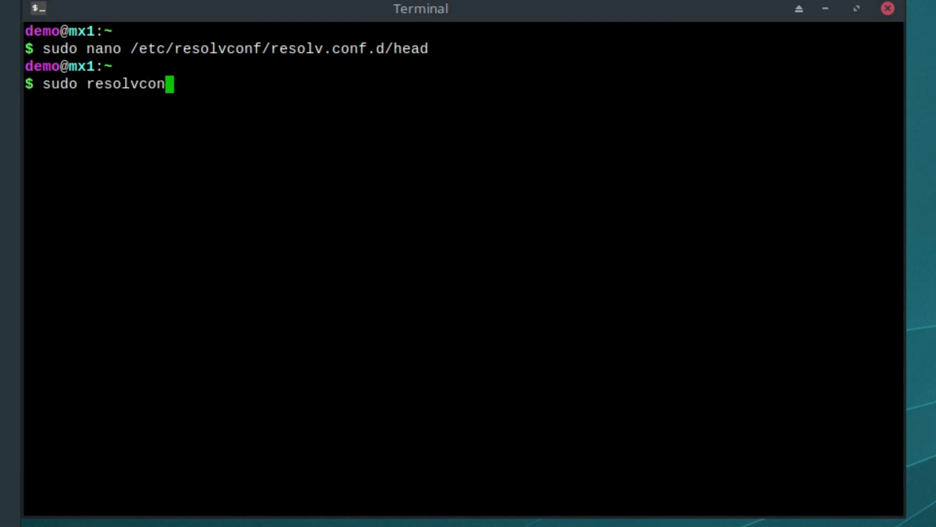
{"action": "type", "text": "f -u"}
{"action": "key", "text": "Return"}
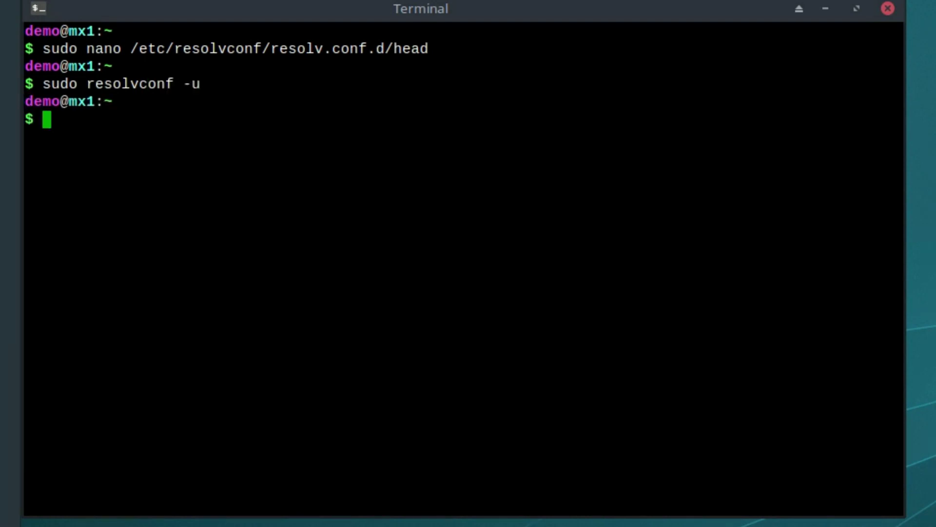
Close the terminal and load facebook.com in Firefox to confirm it resolves.
{"action": "type", "text": "exit"}
{"action": "key", "text": "Return"}
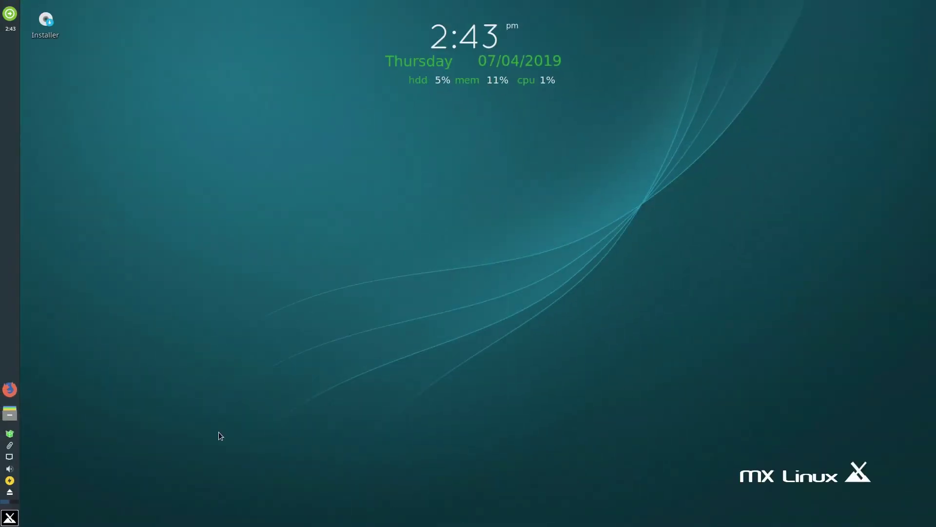
{"action": "left_click", "coordinate": [9, 389]}
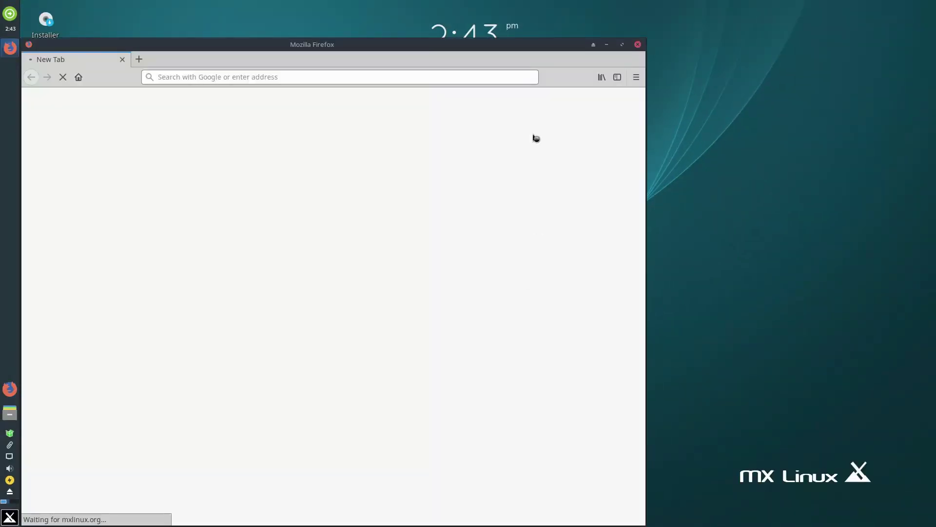
{"action": "left_click", "coordinate": [341, 76]}
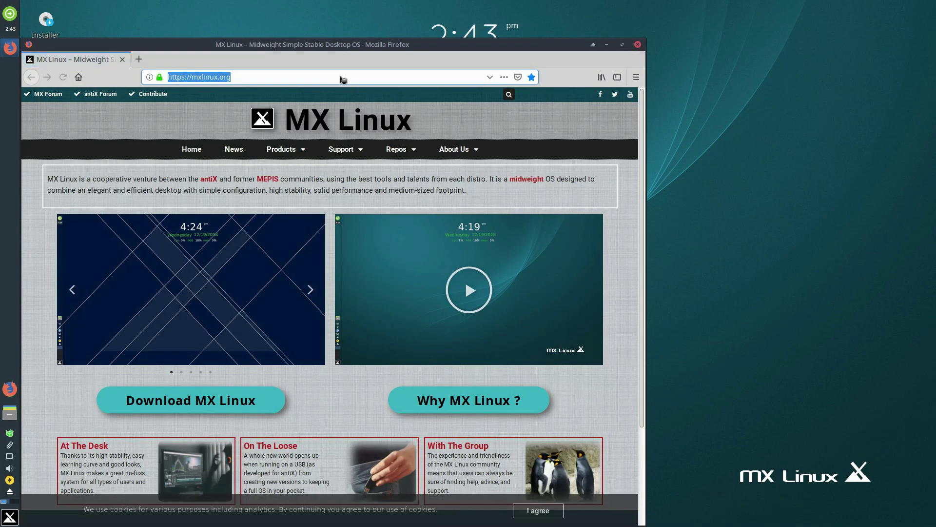
{"action": "type", "text": "facebook.com"}
{"action": "key", "text": "Return"}
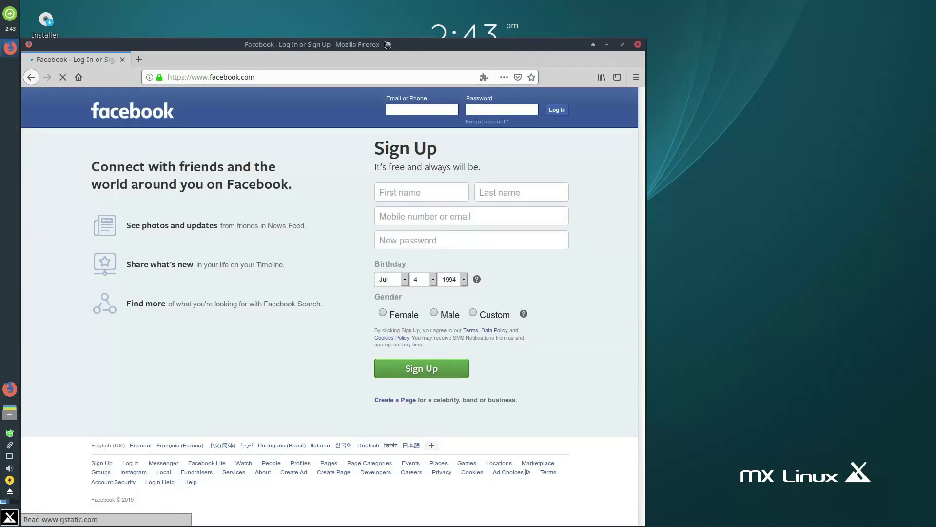
{"action": "left_click_drag", "start_coordinate": [387, 44], "coordinate": [506, 23]}
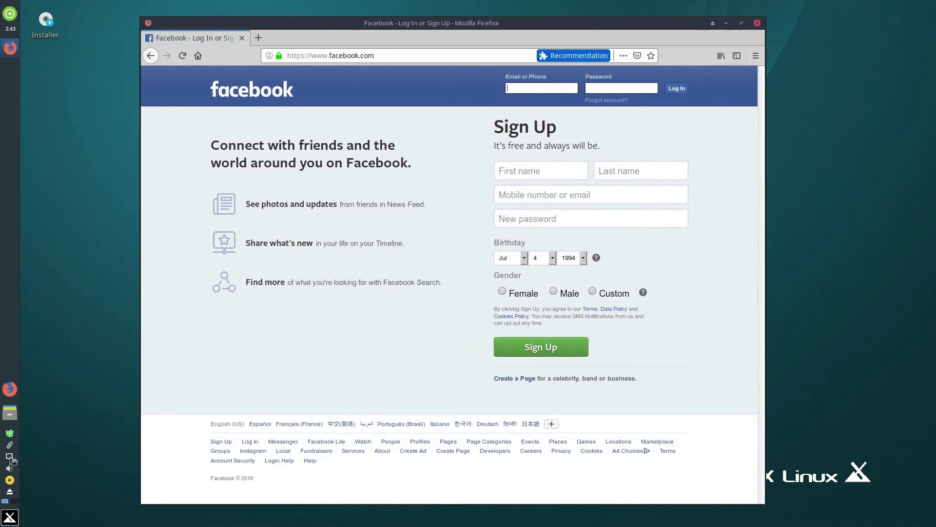
Review Wired connection 1's IPv4 settings in Network Connections, then close without changes.
{"action": "right_click", "coordinate": [12, 460]}
{"action": "left_click", "coordinate": [46, 501]}
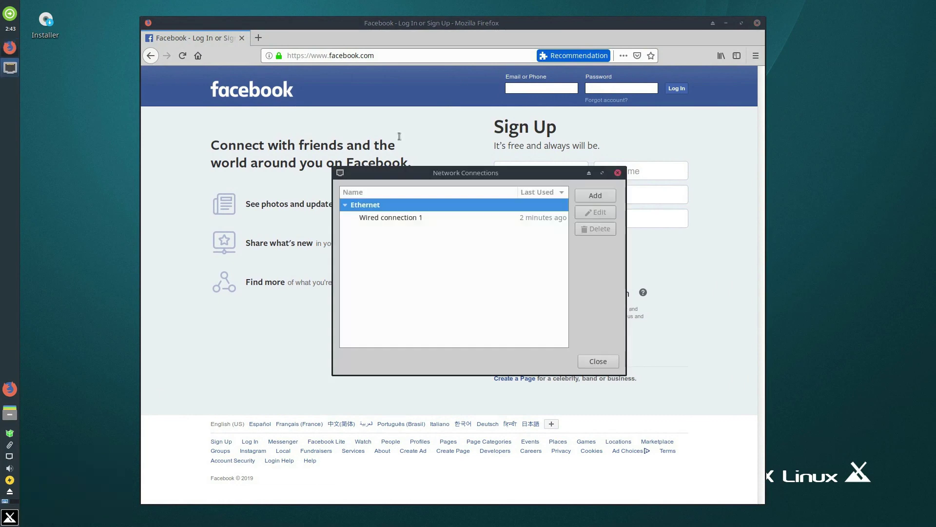
{"action": "left_click", "coordinate": [496, 218]}
{"action": "left_click", "coordinate": [603, 212]}
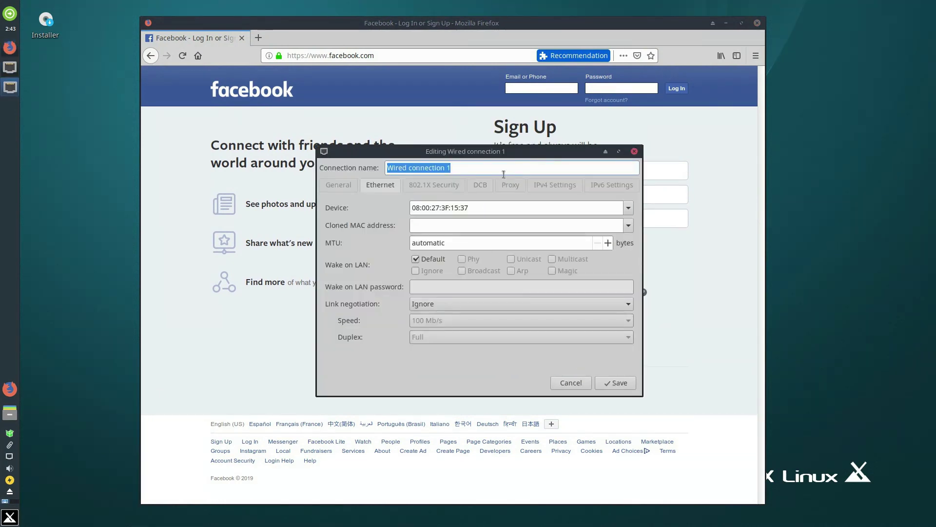
{"action": "left_click", "coordinate": [555, 184]}
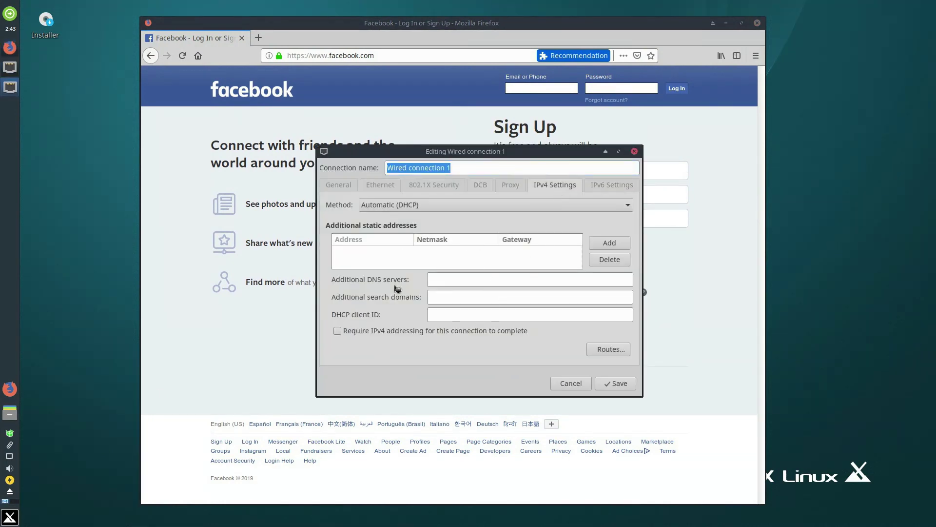
{"action": "left_click", "coordinate": [572, 383]}
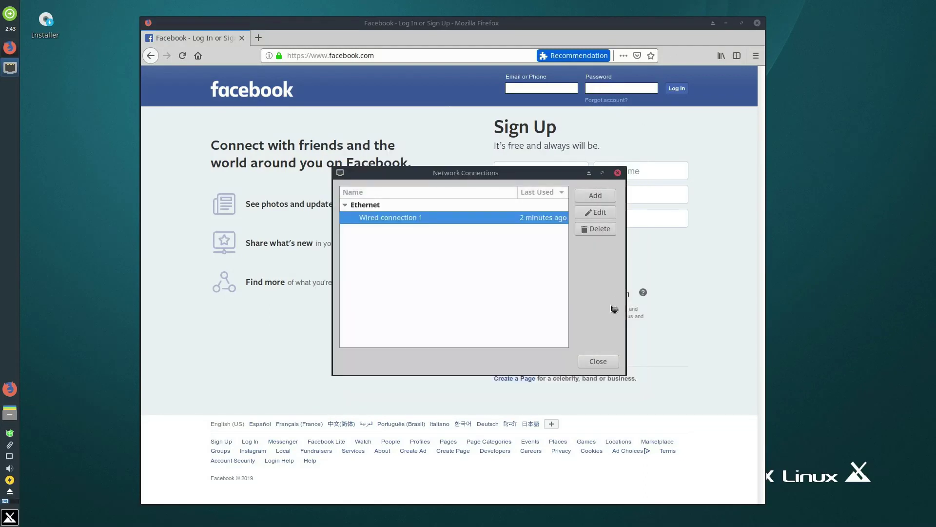
{"action": "left_click", "coordinate": [597, 361]}
Close Firefox and open /etc/resolvconf/resolv.conf.d/head in nano with sudo from a terminal.
{"action": "left_click", "coordinate": [757, 23]}
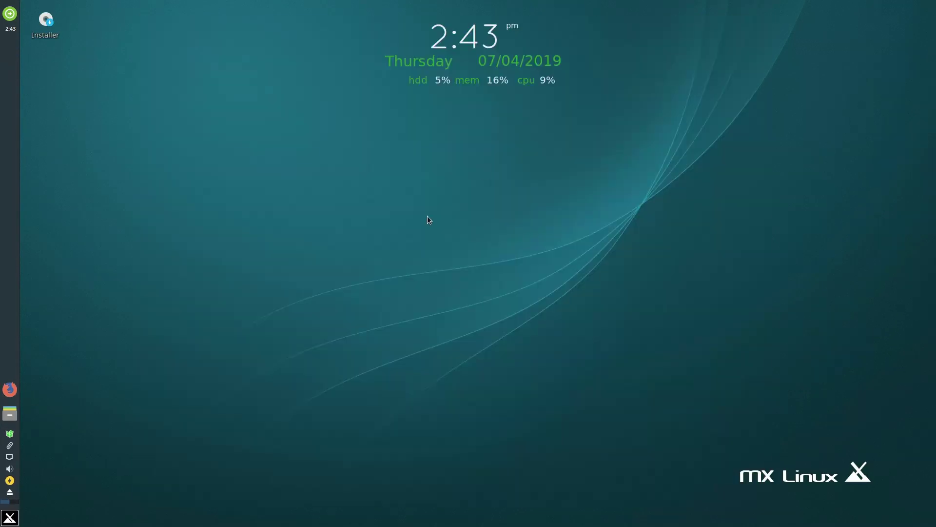
{"action": "left_click", "coordinate": [10, 516]}
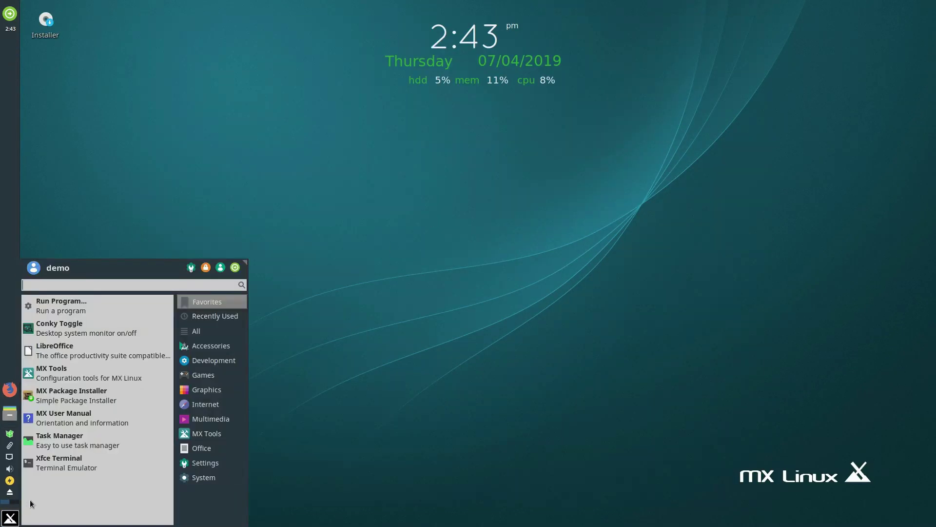
{"action": "left_click", "coordinate": [54, 463]}
{"action": "type", "text": "sudo nano /etc/resolvconf/resolv.conf.d/head"}
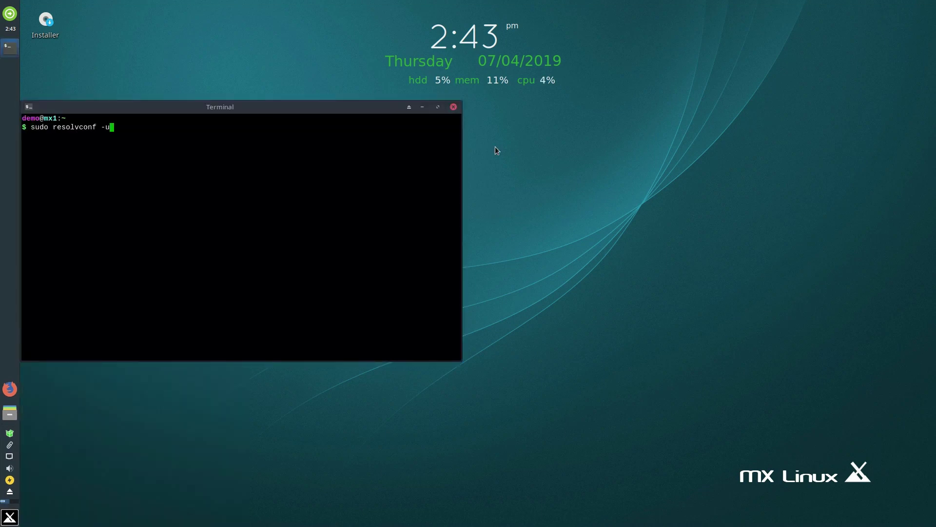
{"action": "key", "text": "Return"}
Delete the 1.1.1.1 and 1.0.0.1 nameserver lines and save the head file.
{"action": "key", "text": "Down"}
{"action": "key", "text": "Down"}
{"action": "key", "text": "Down"}
{"action": "key", "text": "Down"}
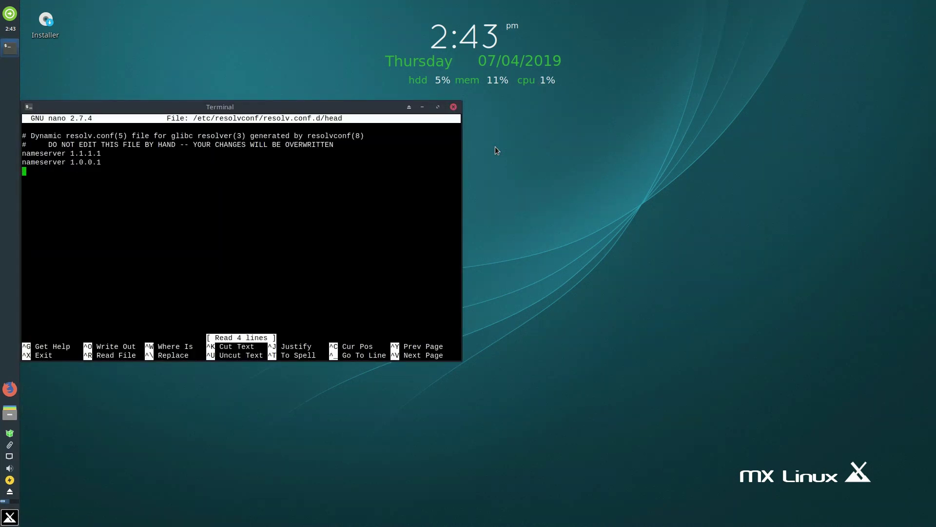
{"action": "key", "text": "Left"}
{"action": "key", "text": "BackSpace"}
{"action": "key", "text": "BackSpace"}
{"action": "key", "text": "BackSpace"}
{"action": "key", "text": "BackSpace"}
{"action": "key", "text": "BackSpace"}
{"action": "key", "text": "BackSpace"}
{"action": "key", "text": "BackSpace"}
{"action": "key", "text": "BackSpace"}
{"action": "key", "text": "BackSpace"}
{"action": "key", "text": "BackSpace"}
{"action": "key", "text": "BackSpace"}
{"action": "key", "text": "BackSpace"}
{"action": "key", "text": "BackSpace"}
{"action": "key", "text": "BackSpace"}
{"action": "key", "text": "BackSpace"}
{"action": "key", "text": "BackSpace"}
{"action": "key", "text": "BackSpace"}
{"action": "key", "text": "BackSpace"}
{"action": "key", "text": "BackSpace"}
{"action": "key", "text": "BackSpace"}
{"action": "key", "text": "BackSpace"}
{"action": "key", "text": "BackSpace"}
{"action": "key", "text": "BackSpace"}
{"action": "key", "text": "BackSpace"}
{"action": "key", "text": "BackSpace"}
{"action": "key", "text": "BackSpace"}
{"action": "key", "text": "BackSpace"}
{"action": "key", "text": "BackSpace"}
{"action": "key", "text": "BackSpace"}
{"action": "key", "text": "BackSpace"}
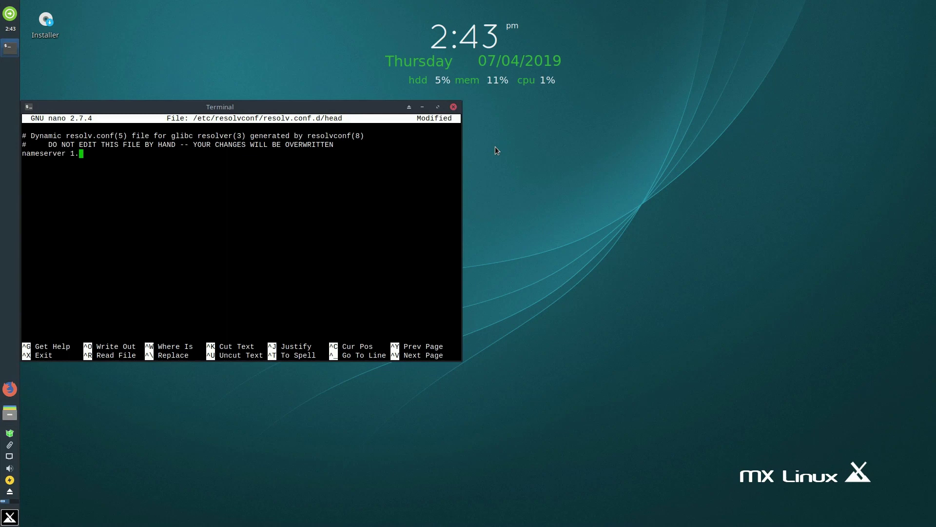
{"action": "key", "text": "BackSpace"}
{"action": "key", "text": "BackSpace"}
{"action": "key", "text": "ctrl+x"}
{"action": "key", "text": "y"}
{"action": "key", "text": "Return"}
Rerun 'sudo resolvconf -u', exit the terminal, and relaunch Firefox.
{"action": "type", "text": "exit"}
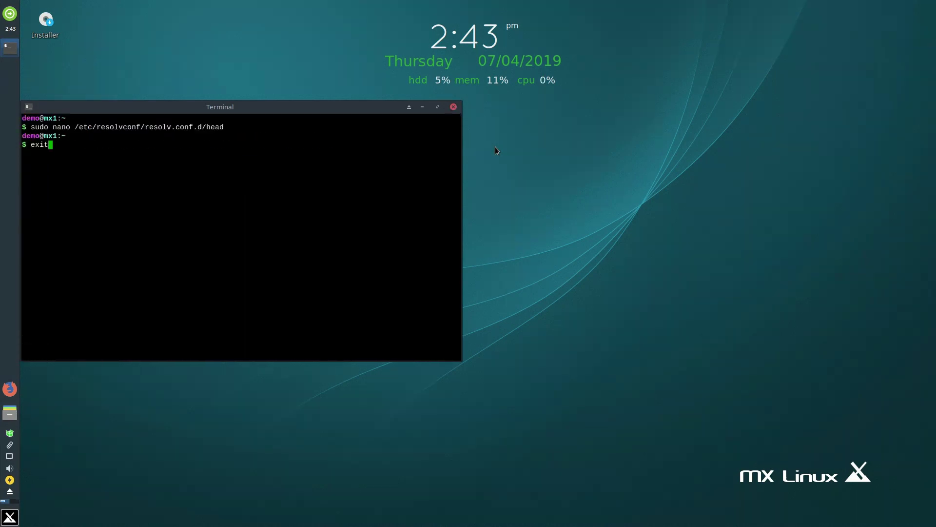
{"action": "key", "text": "Up"}
{"action": "key", "text": "Return"}
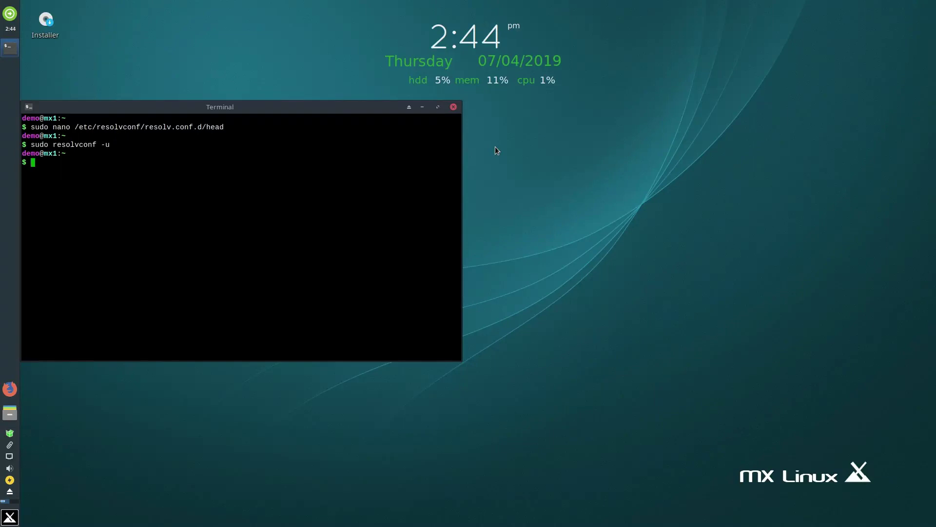
{"action": "type", "text": "exit"}
{"action": "key", "text": "Return"}
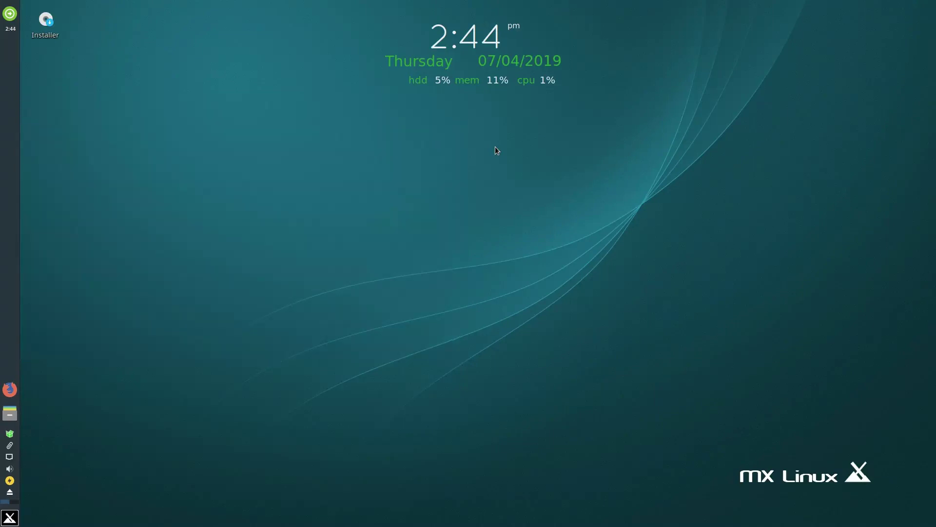
{"action": "left_click", "coordinate": [10, 390]}
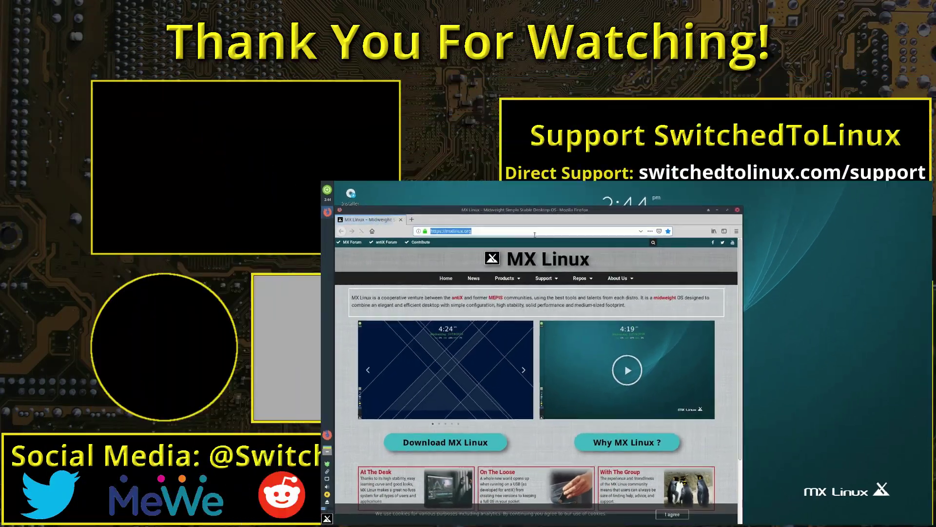
{"action": "left_click", "coordinate": [328, 76]}
Load facebook.com, see 'Unable to connect', and close Firefox.
{"action": "type", "text": "facae"}
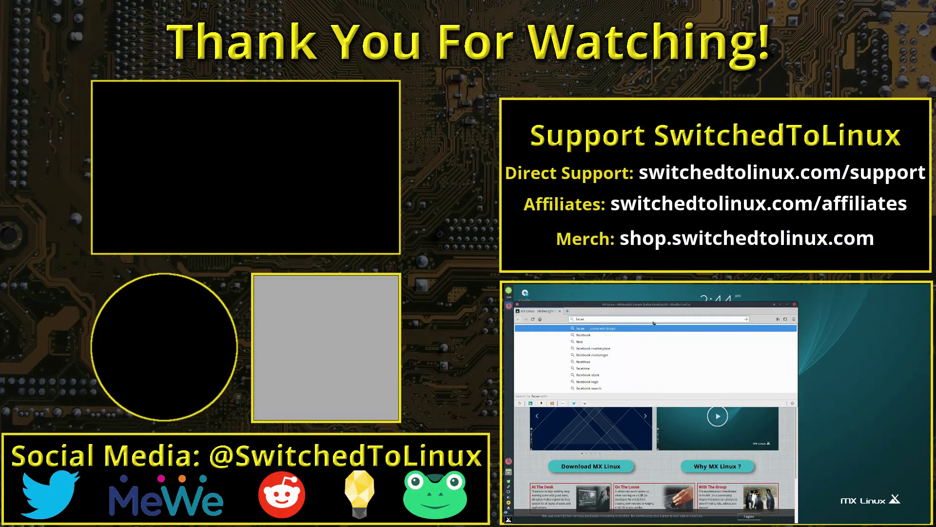
{"action": "key", "text": "BackSpace"}
{"action": "key", "text": "BackSpace"}
{"action": "type", "text": "ebook"}
{"action": "key", "text": "Return"}
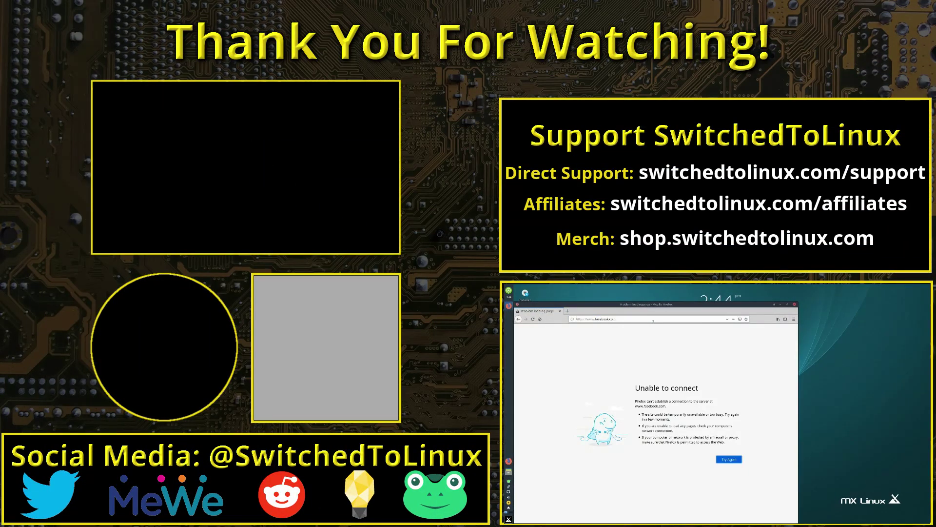
{"action": "left_click", "coordinate": [794, 304]}
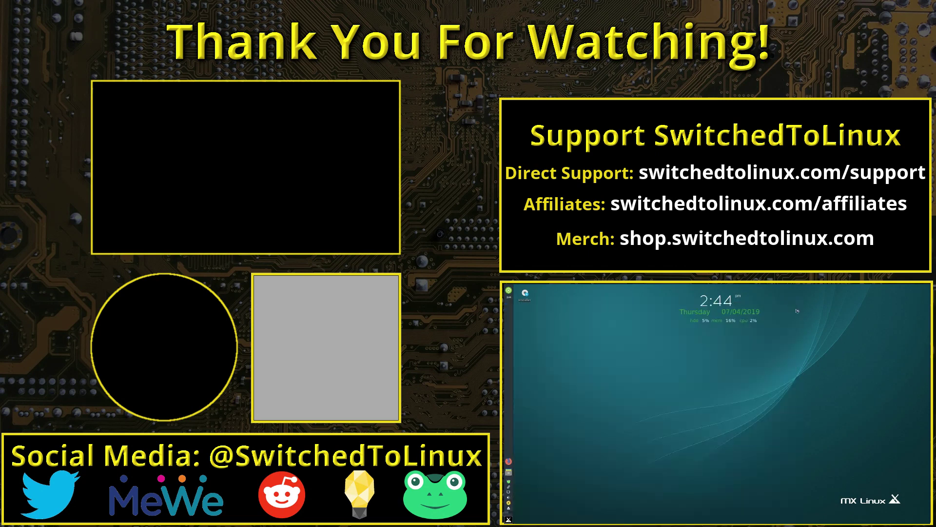